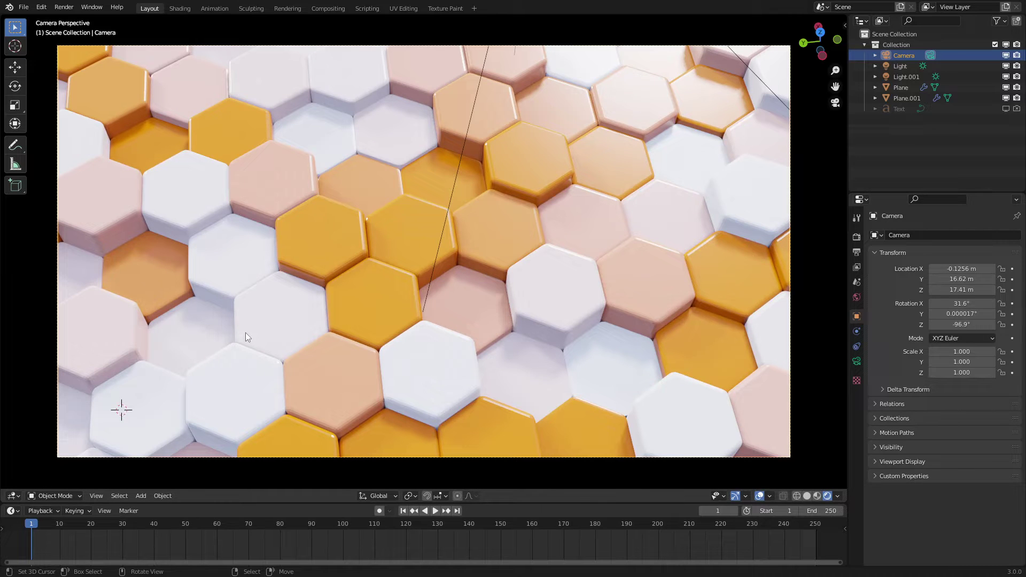
- Switch to the Shading workspace and hide the existing Collection
{"action": "middle_click_drag", "start_coordinate": [298, 303], "coordinate": [429, 297]}
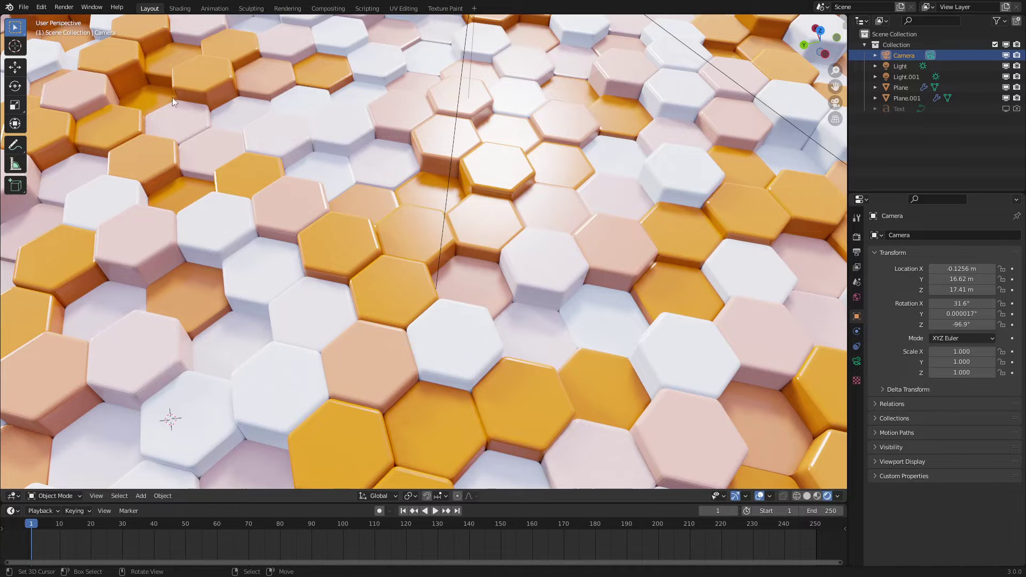
{"action": "scroll", "coordinate": [307, 205], "scroll_direction": "down", "scroll_amount": 3}
{"action": "left_click", "coordinate": [179, 8]}
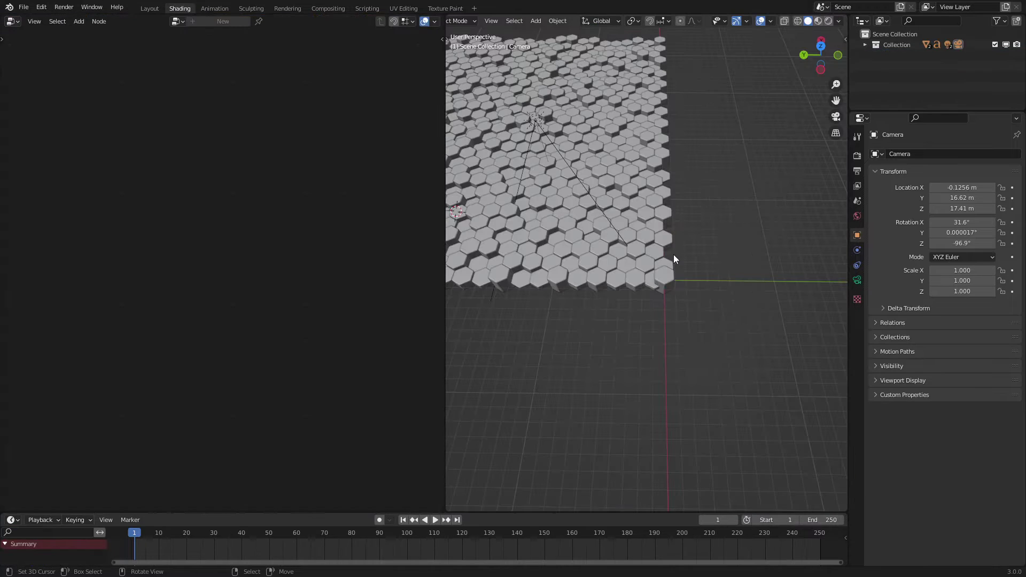
{"action": "left_click", "coordinate": [1006, 44]}
- Add a plane mesh and clear its location so it sits at the world origin
{"action": "key", "text": "shift+a"}
{"action": "mouse_move", "coordinate": [667, 228]}
{"action": "left_click", "coordinate": [709, 229]}
{"action": "key", "text": "alt+g"}
{"action": "scroll", "coordinate": [729, 283], "scroll_direction": "up", "scroll_amount": 5}
{"action": "middle_click_drag", "start_coordinate": [763, 305], "coordinate": [614, 259], "text": "shift"}
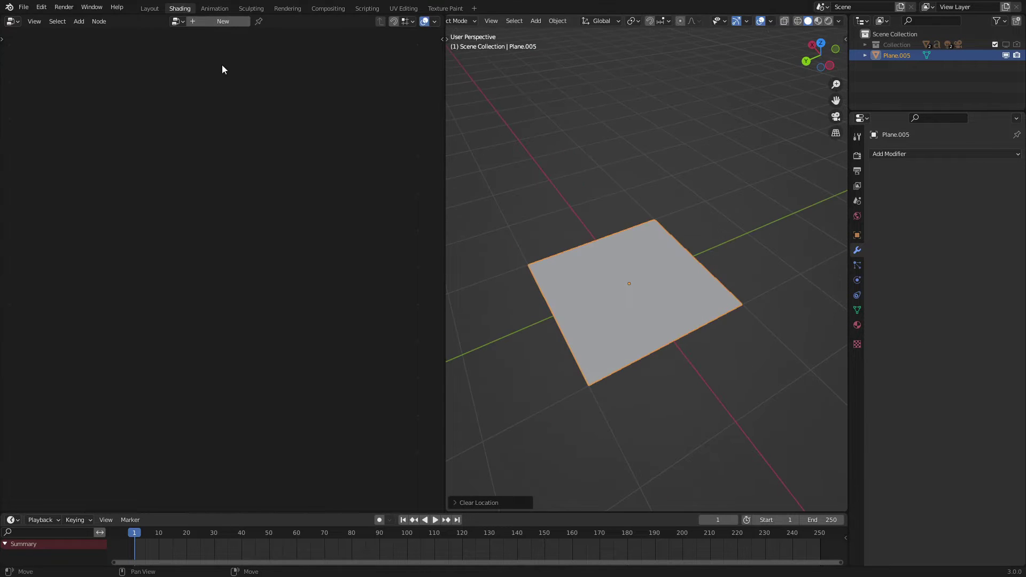
- Create a geometry node tree on the plane and connect a new Cylinder primitive node to the Group Output
{"action": "left_click", "coordinate": [217, 20]}
{"action": "key", "text": "Home"}
{"action": "key", "text": "shift+a"}
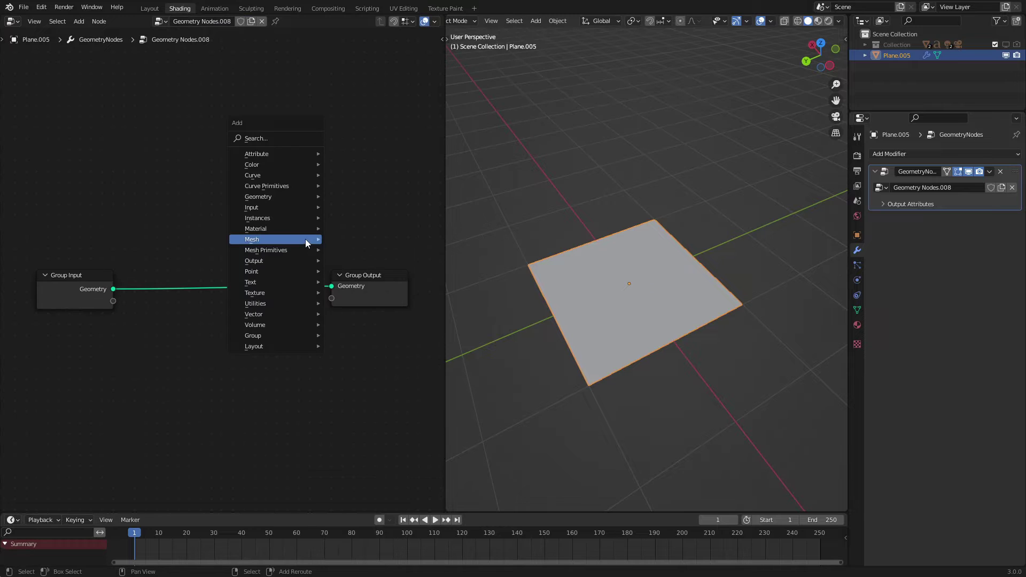
{"action": "mouse_move", "coordinate": [300, 249]}
{"action": "left_click", "coordinate": [342, 269]}
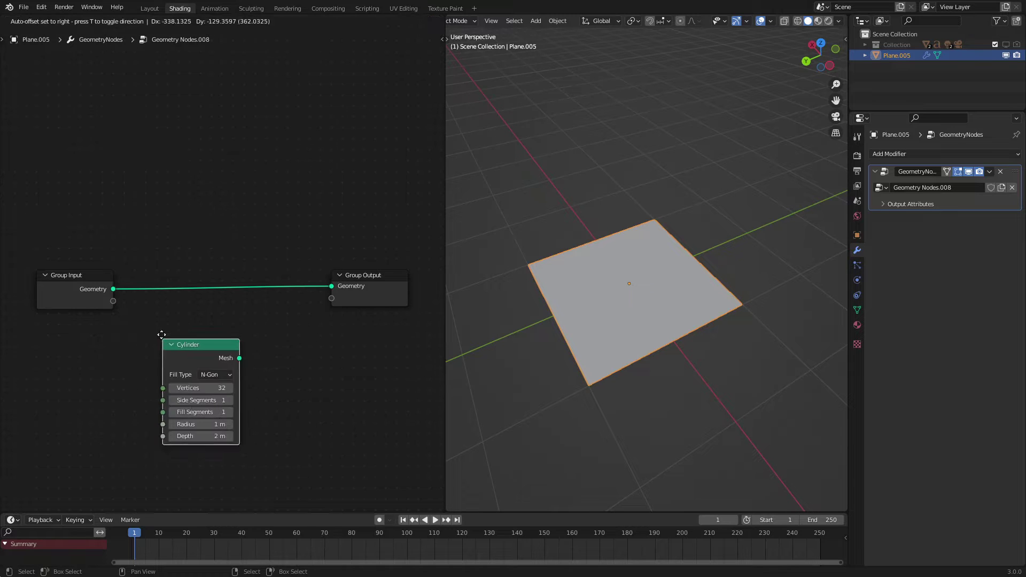
{"action": "left_click", "coordinate": [182, 334]}
{"action": "left_click_drag", "start_coordinate": [225, 341], "coordinate": [331, 286]}
- Set the Cylinder node's vertices to 6 to form a hexagonal prism
{"action": "double_click", "coordinate": [185, 370]}
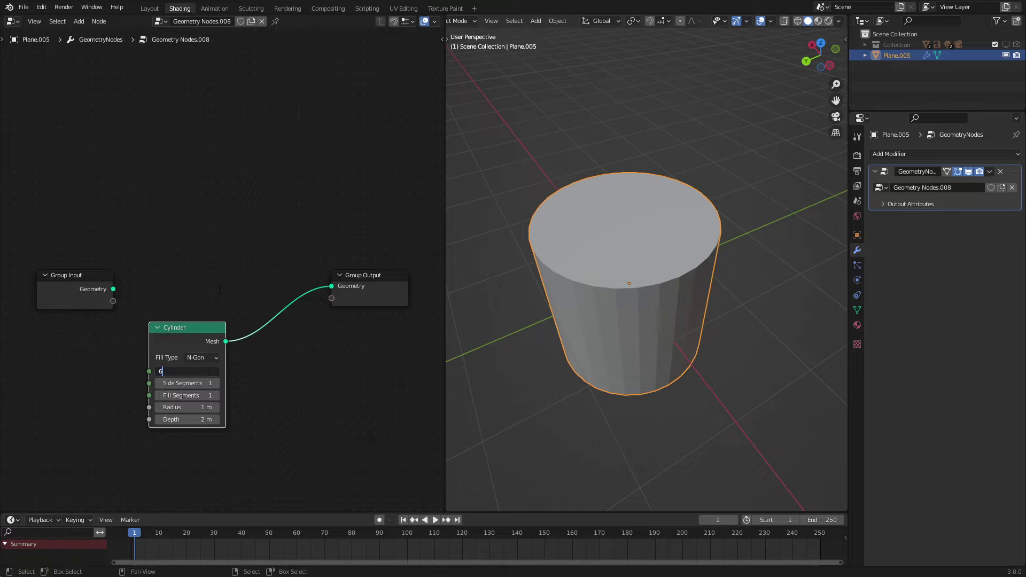
{"action": "type", "text": "6"}
{"action": "key", "text": "Return"}
{"action": "middle_click_drag", "start_coordinate": [569, 308], "coordinate": [703, 287]}
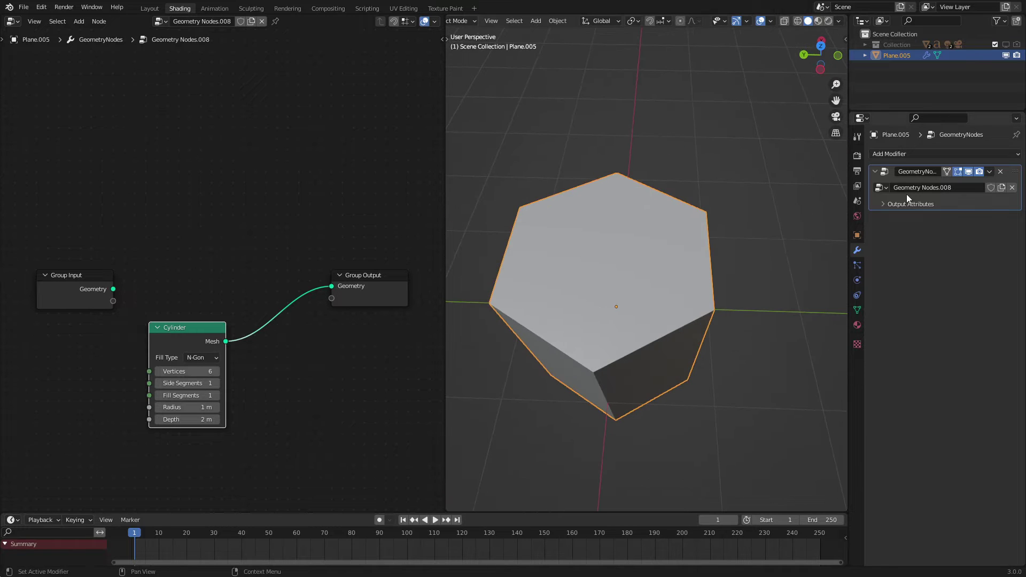
- Apply the geometry nodes modifier and move the hexagonal prism about -6 m along the global Y axis
{"action": "key", "text": "ctrl+a"}
{"action": "scroll", "coordinate": [578, 270], "scroll_direction": "down", "scroll_amount": 5}
{"action": "key", "text": "g"}
{"action": "key", "text": "x"}
{"action": "key", "text": "y"}
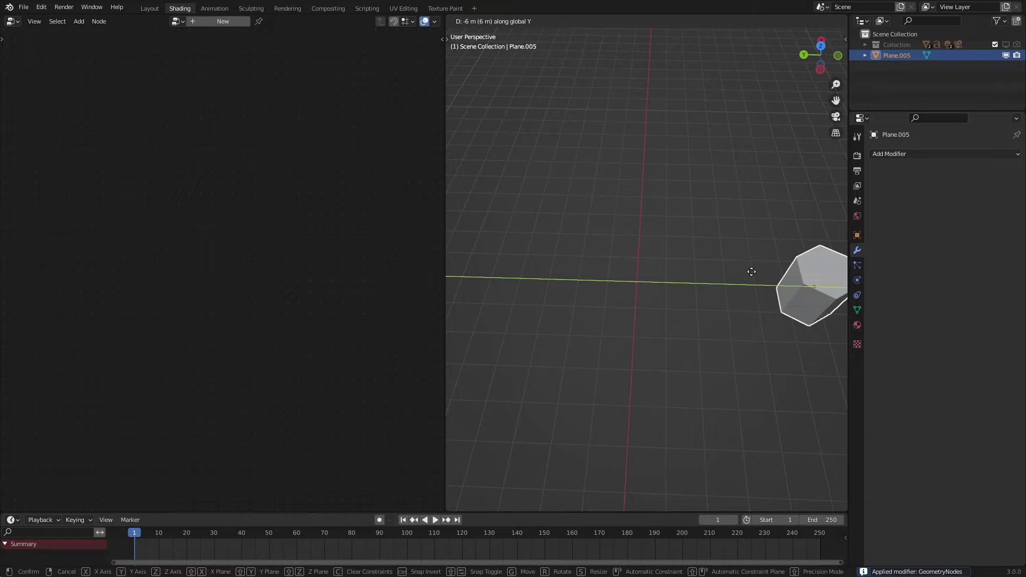
{"action": "left_click", "coordinate": [751, 271]}
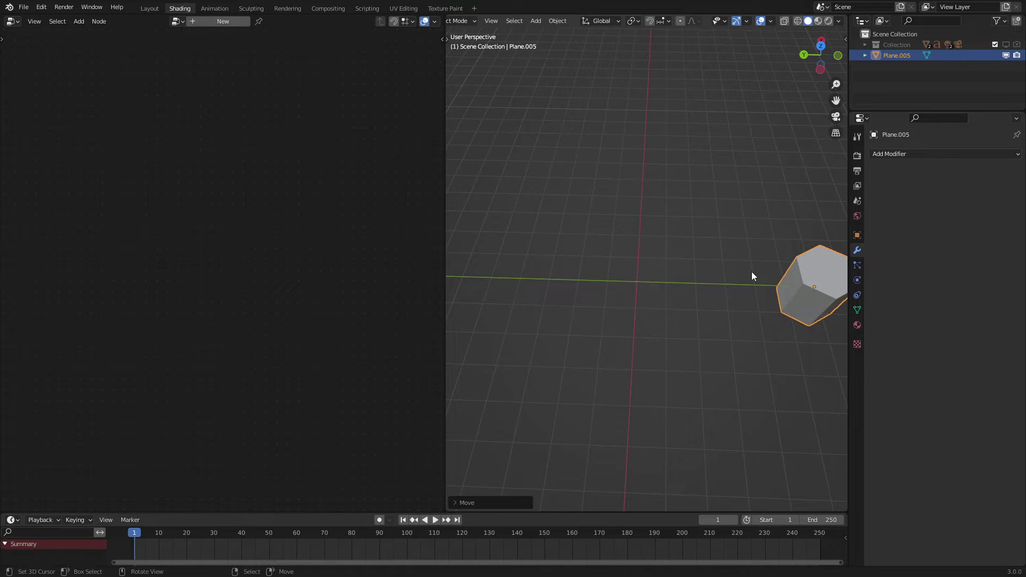
{"action": "scroll", "coordinate": [734, 267], "scroll_direction": "up", "scroll_amount": 2}
{"action": "key", "text": "shift+a"}
{"action": "mouse_move", "coordinate": [614, 253]}
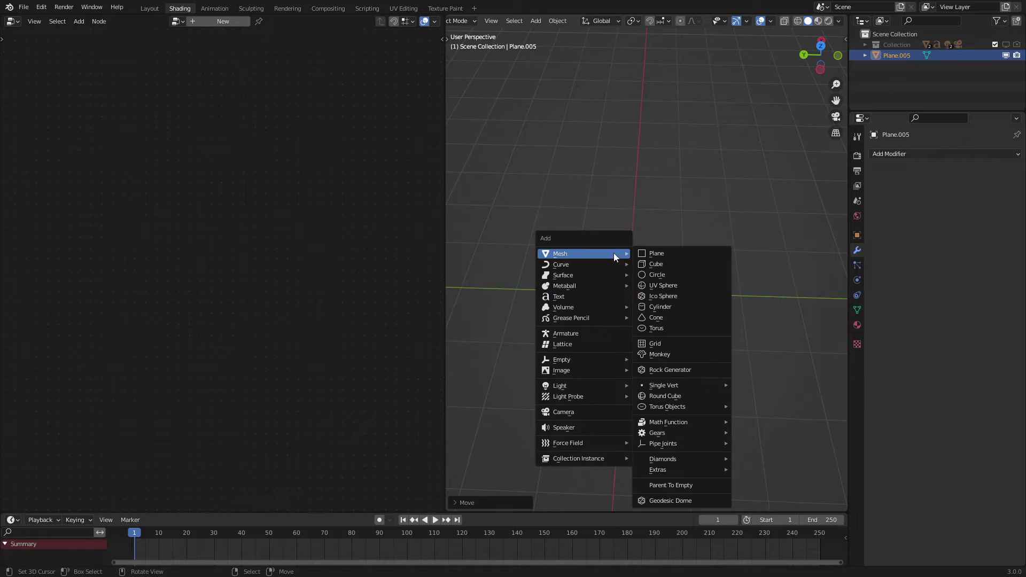
{"action": "left_click", "coordinate": [650, 262]}
{"action": "key", "text": "ctrl+z"}
- Add a second plane mesh at the world origin
{"action": "key", "text": "shift+a"}
{"action": "left_click", "coordinate": [661, 247]}
{"action": "scroll", "coordinate": [678, 254], "scroll_direction": "down", "scroll_amount": 2}
{"action": "middle_click_drag", "start_coordinate": [698, 262], "coordinate": [674, 262]}
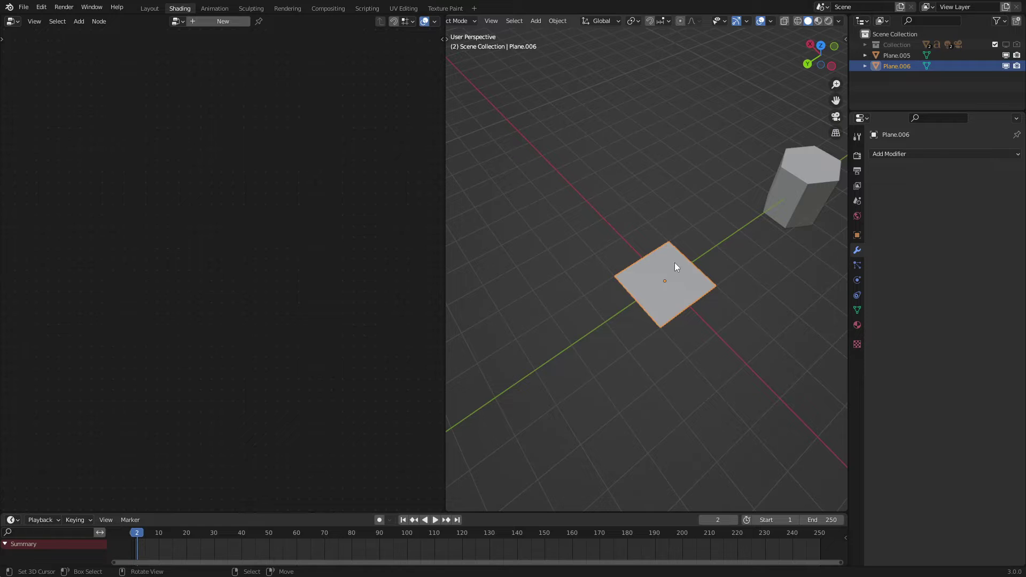
- Create a geometry node tree on the new plane and connect a Mesh Line node to the Group Output
{"action": "left_click", "coordinate": [227, 21]}
{"action": "key", "text": "shift+a"}
{"action": "mouse_move", "coordinate": [197, 221]}
{"action": "left_click", "coordinate": [267, 293]}
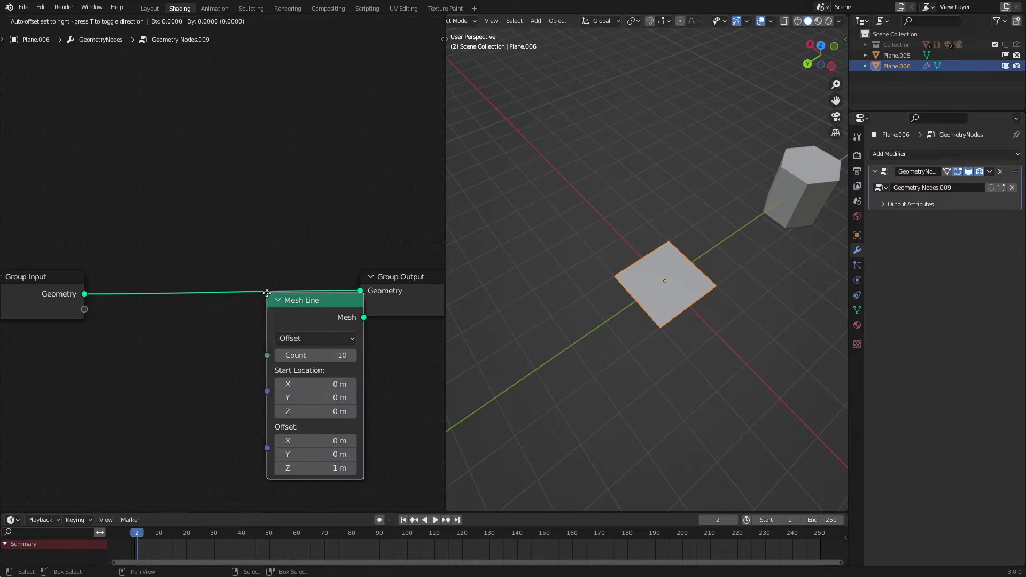
{"action": "scroll", "coordinate": [155, 352], "scroll_direction": "down", "scroll_amount": 3}
{"action": "middle_click_drag", "start_coordinate": [160, 353], "coordinate": [251, 233]}
{"action": "left_click_drag", "start_coordinate": [240, 243], "coordinate": [409, 179]}
- Insert an Instance on Points node on the link between Mesh Line and Group Output
{"action": "key", "text": "shift+a"}
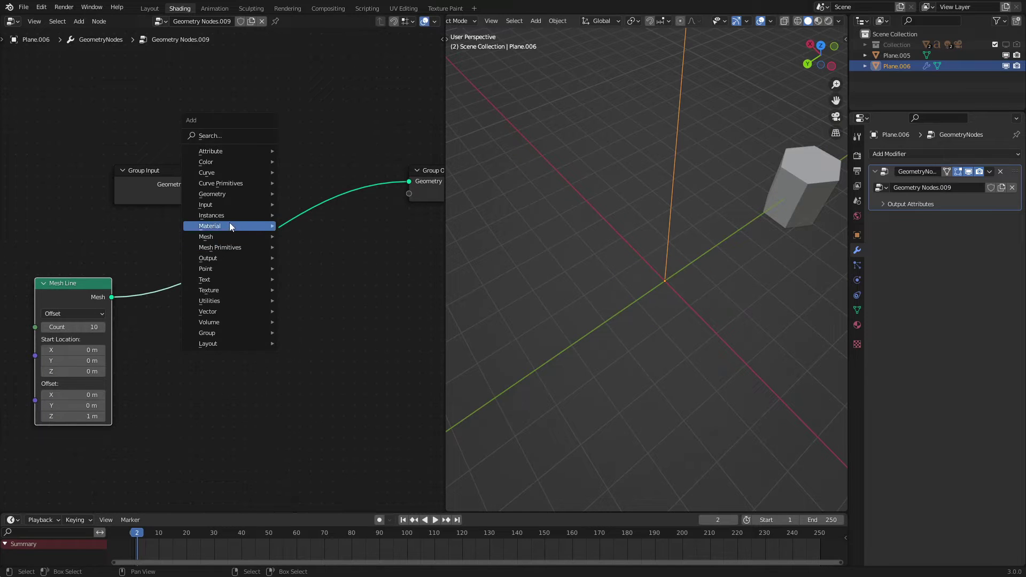
{"action": "mouse_move", "coordinate": [226, 215]}
{"action": "left_click", "coordinate": [304, 214]}
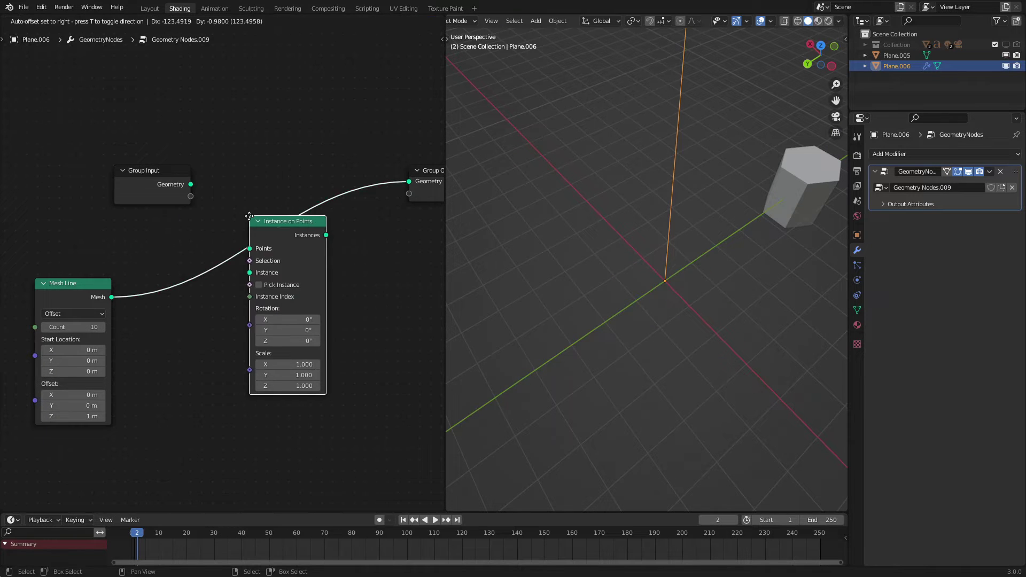
{"action": "left_click", "coordinate": [253, 254]}
- Bring the hexagonal prism Plane.005 into the node tree as an Object Info node and connect its Geometry to the Instance input
{"action": "left_click_drag", "start_coordinate": [896, 55], "coordinate": [140, 338]}
{"action": "left_click_drag", "start_coordinate": [201, 389], "coordinate": [254, 311]}
{"action": "middle_click_drag", "start_coordinate": [662, 303], "coordinate": [639, 337]}
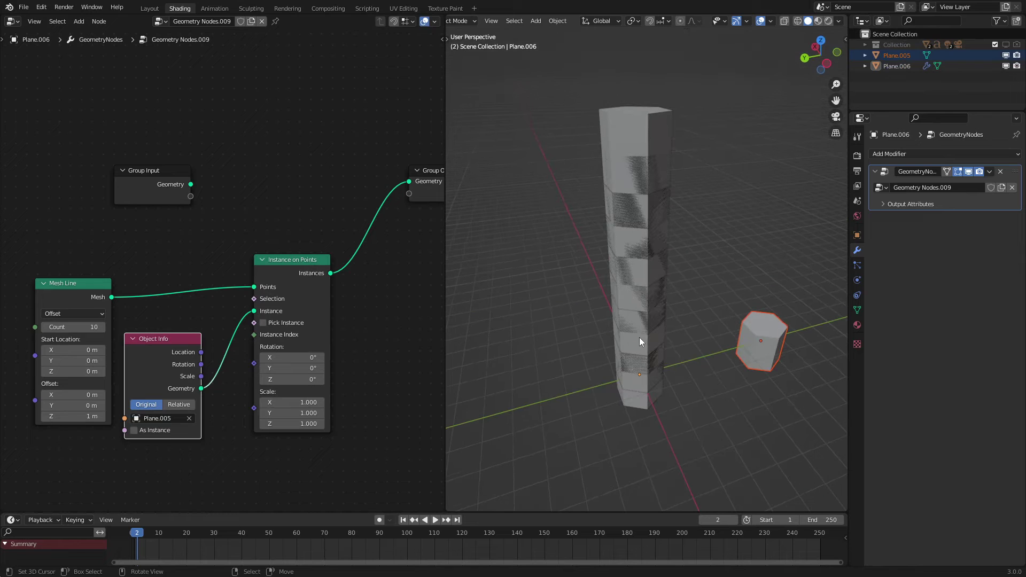
- Set the Mesh Line node's Z offset to 0 m
{"action": "middle_click_drag", "start_coordinate": [178, 338], "coordinate": [281, 281]}
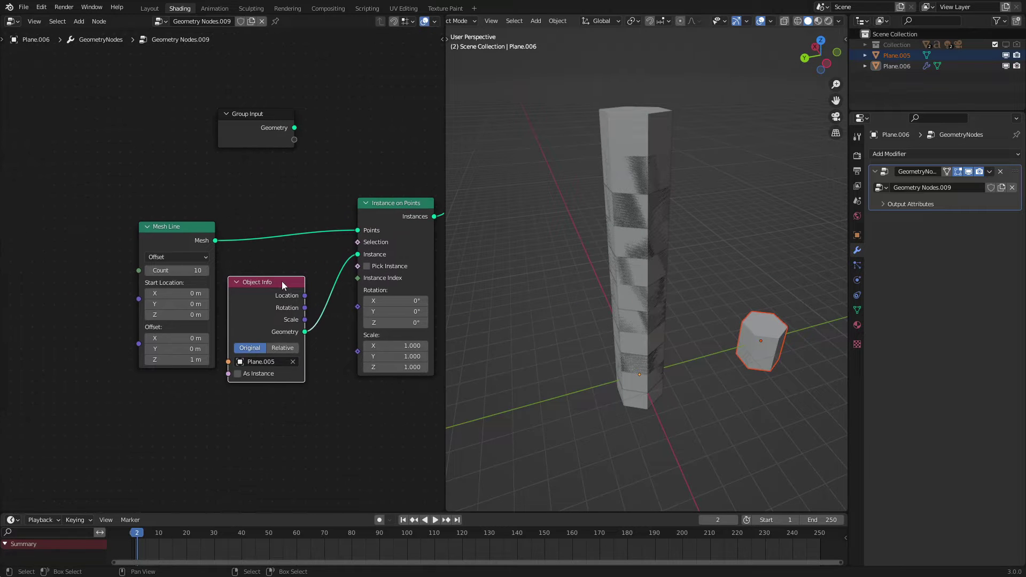
{"action": "middle_click_drag", "start_coordinate": [499, 310], "coordinate": [555, 261]}
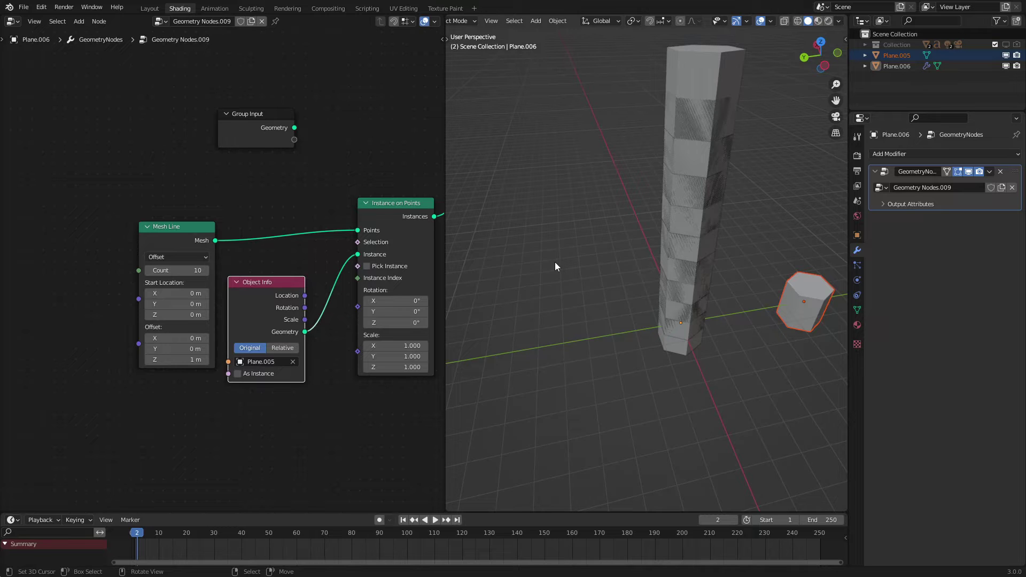
{"action": "left_click", "coordinate": [177, 359]}
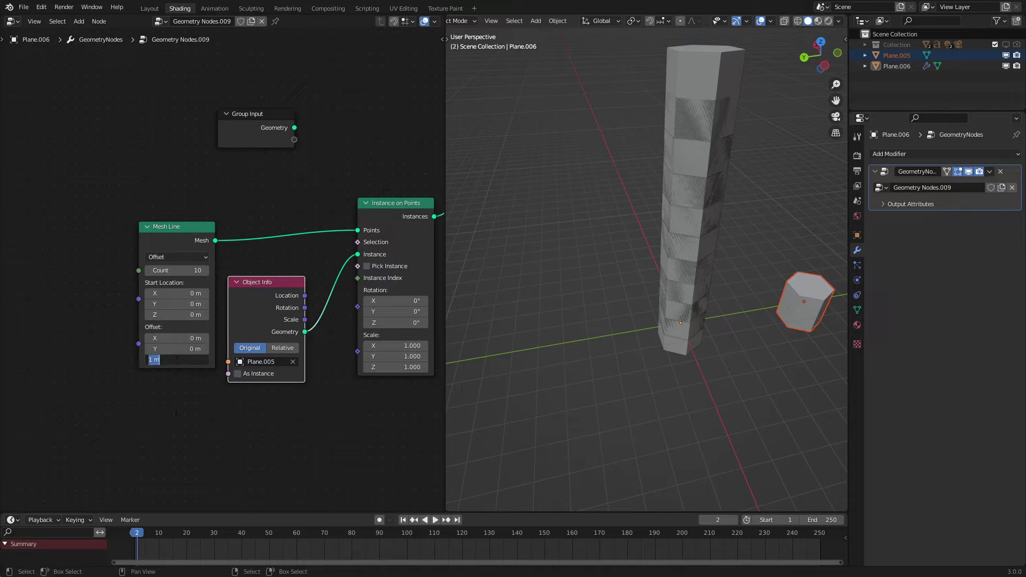
{"action": "type", "text": "0"}
{"action": "key", "text": "Return"}
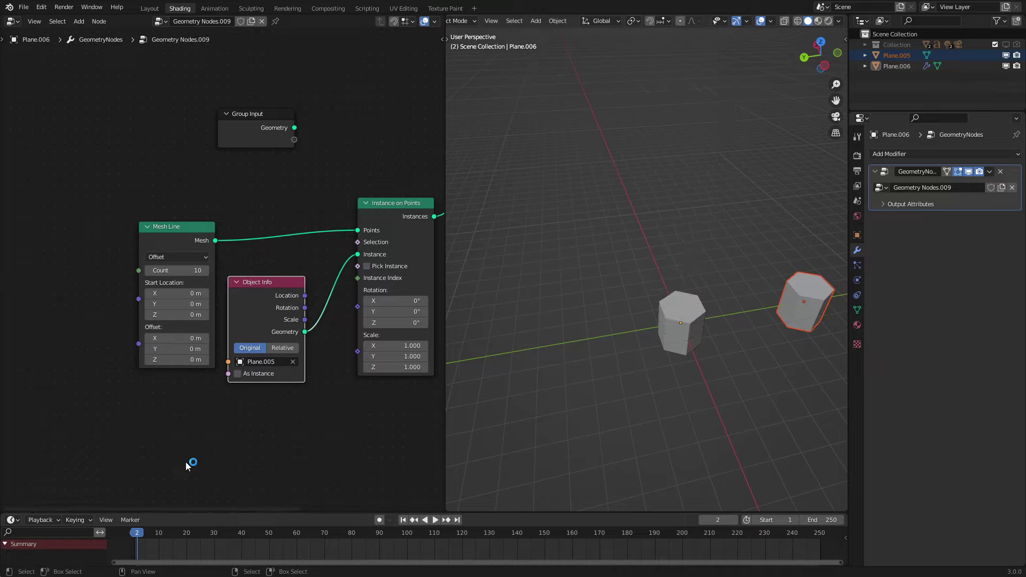
- Set the Mesh Line node's Y offset to 0.866 m
{"action": "middle_click_drag", "start_coordinate": [678, 255], "coordinate": [616, 303]}
{"action": "scroll", "coordinate": [631, 335], "scroll_direction": "up", "scroll_amount": 2}
{"action": "left_click", "coordinate": [187, 348]}
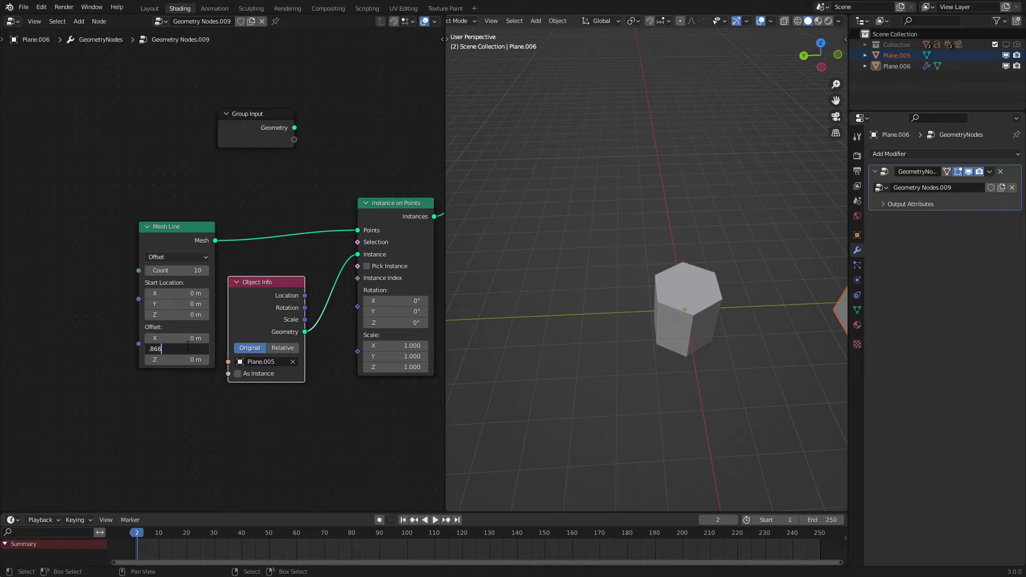
{"action": "key", "text": "Return"}
{"action": "middle_click_drag", "start_coordinate": [693, 223], "coordinate": [665, 292]}
{"action": "middle_click_drag", "start_coordinate": [607, 340], "coordinate": [646, 279]}
- Move the Mesh Line node away from the Object Info and Instance on Points nodes to make room between them
{"action": "mouse_move", "coordinate": [214, 249]}
{"action": "middle_mouse_down"}
{"action": "mouse_move", "coordinate": [398, 251]}
{"action": "mouse_move", "coordinate": [203, 258]}
{"action": "middle_mouse_up"}
{"action": "scroll", "coordinate": [532, 260], "scroll_direction": "up", "scroll_amount": 2}
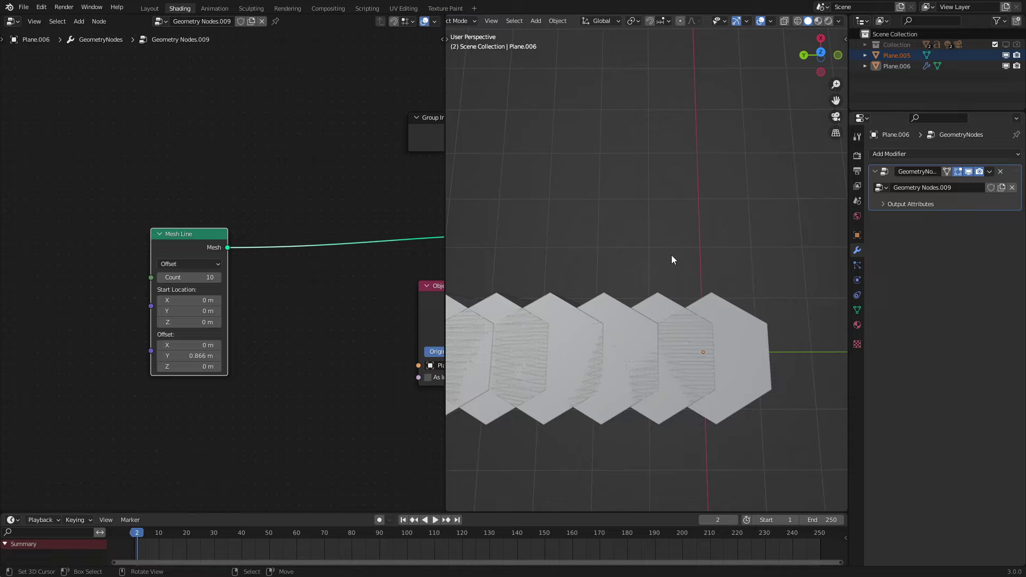
{"action": "middle_click_drag", "start_coordinate": [649, 306], "coordinate": [679, 255]}
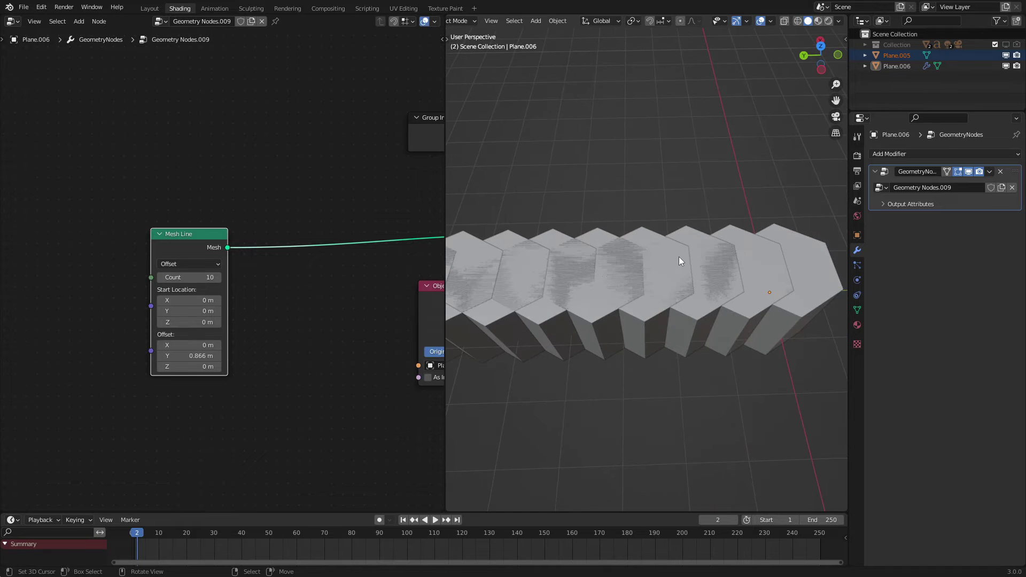
{"action": "scroll", "coordinate": [228, 265], "scroll_direction": "down", "scroll_amount": 1}
{"action": "key", "text": "g"}
{"action": "left_click", "coordinate": [183, 261]}
{"action": "scroll", "coordinate": [727, 299], "scroll_direction": "down", "scroll_amount": 2}
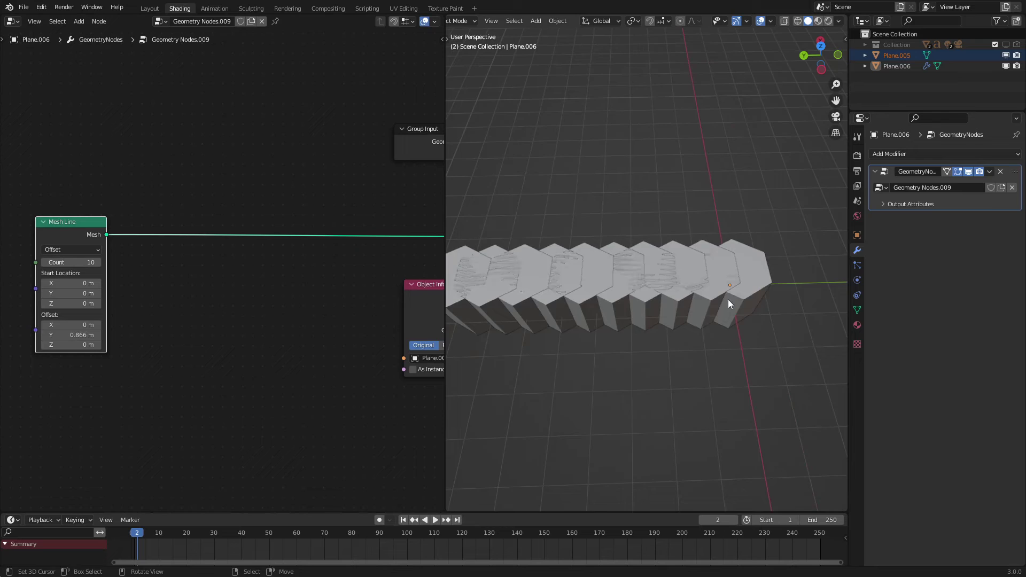
- Insert a Set Position node on the link after Mesh Line and space the two nodes apart
{"action": "middle_click_drag", "start_coordinate": [727, 300], "coordinate": [715, 316]}
{"action": "key", "text": "shift+a"}
{"action": "left_click", "coordinate": [253, 170]}
{"action": "type", "text": "set"}
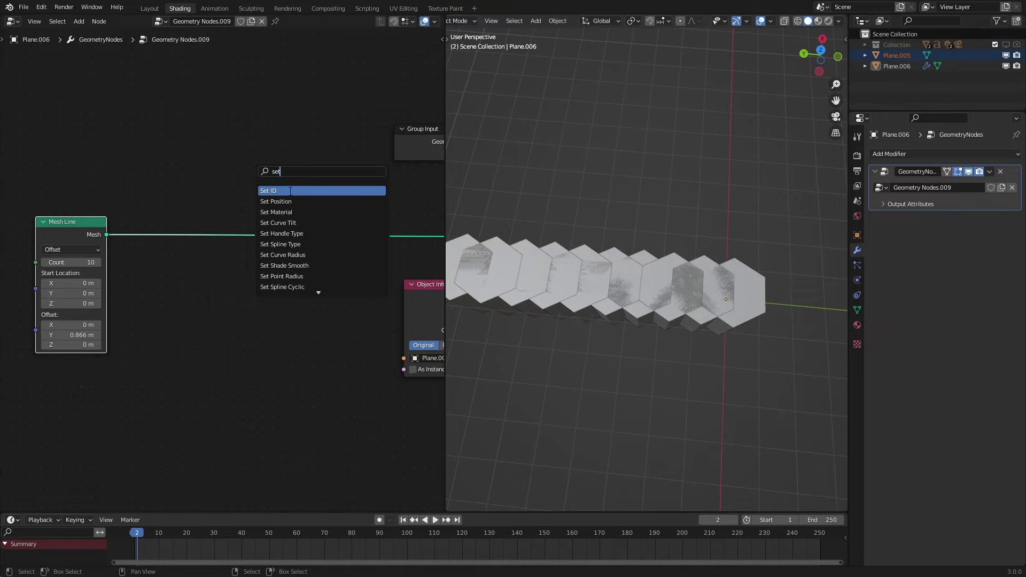
{"action": "left_click", "coordinate": [290, 199]}
{"action": "left_click", "coordinate": [252, 220]}
{"action": "middle_click_drag", "start_coordinate": [192, 259], "coordinate": [351, 261]}
{"action": "left_click_drag", "start_coordinate": [223, 230], "coordinate": [159, 201]}
{"action": "scroll", "coordinate": [696, 272], "scroll_direction": "up", "scroll_amount": 2}
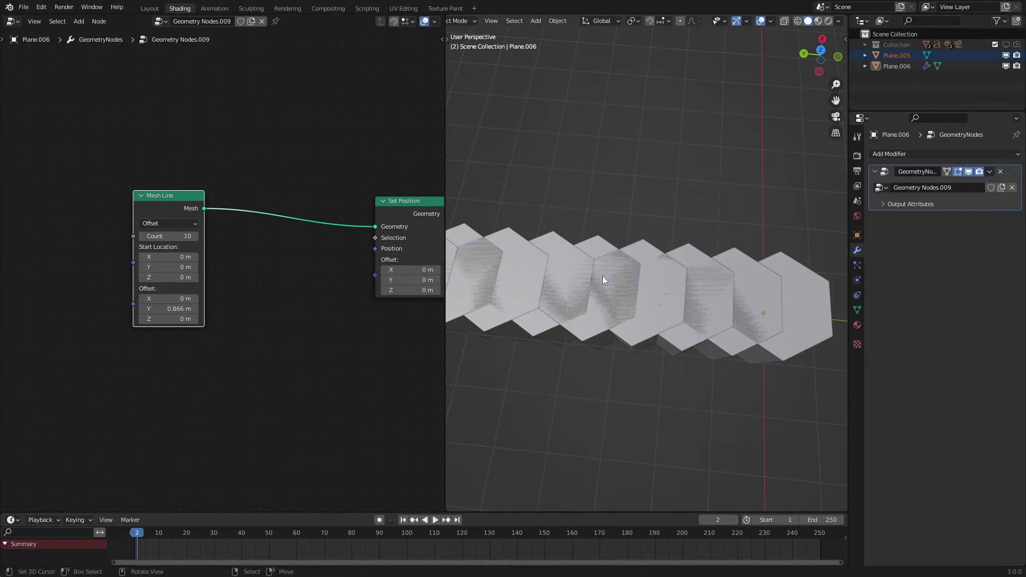
- Add an Index node and place it below the Mesh Line node
{"action": "key", "text": "shift+a"}
{"action": "left_click", "coordinate": [267, 323]}
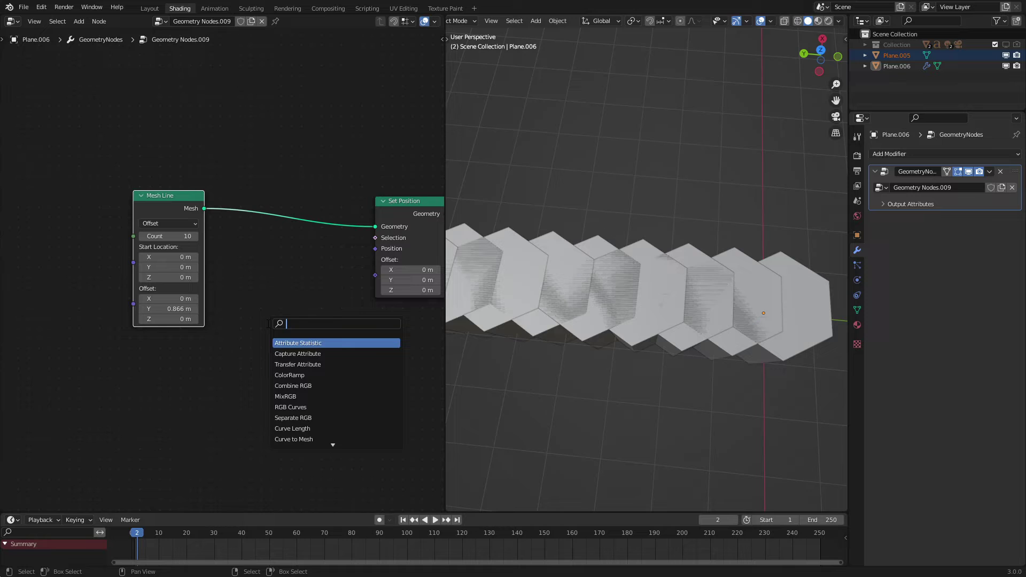
{"action": "type", "text": "index"}
{"action": "key", "text": "Return"}
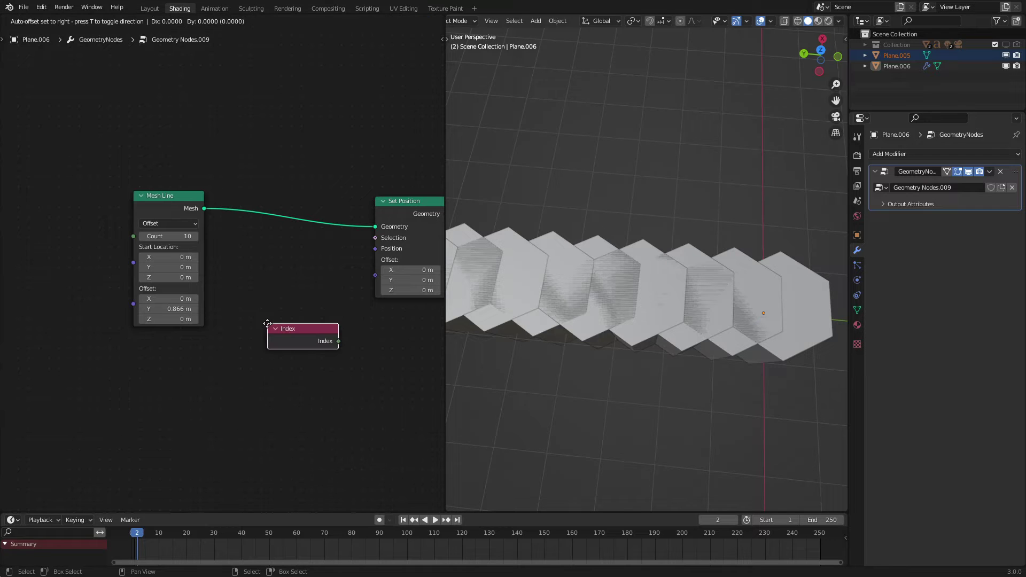
{"action": "left_click", "coordinate": [151, 353]}
{"action": "middle_click_drag", "start_coordinate": [791, 276], "coordinate": [770, 275]}
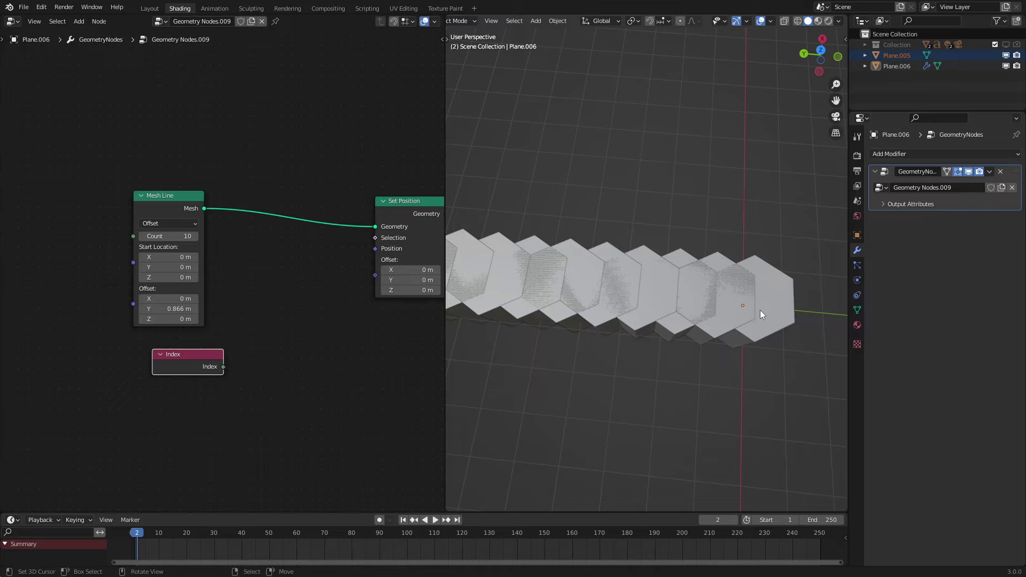
{"action": "scroll", "coordinate": [184, 373], "scroll_direction": "up", "scroll_amount": 1}
{"action": "left_click_drag", "start_coordinate": [206, 357], "coordinate": [91, 393]}
- Add a Math node beside the Index node and set its operation to Wrap
{"action": "middle_click_drag", "start_coordinate": [166, 402], "coordinate": [201, 319]}
{"action": "key", "text": "q"}
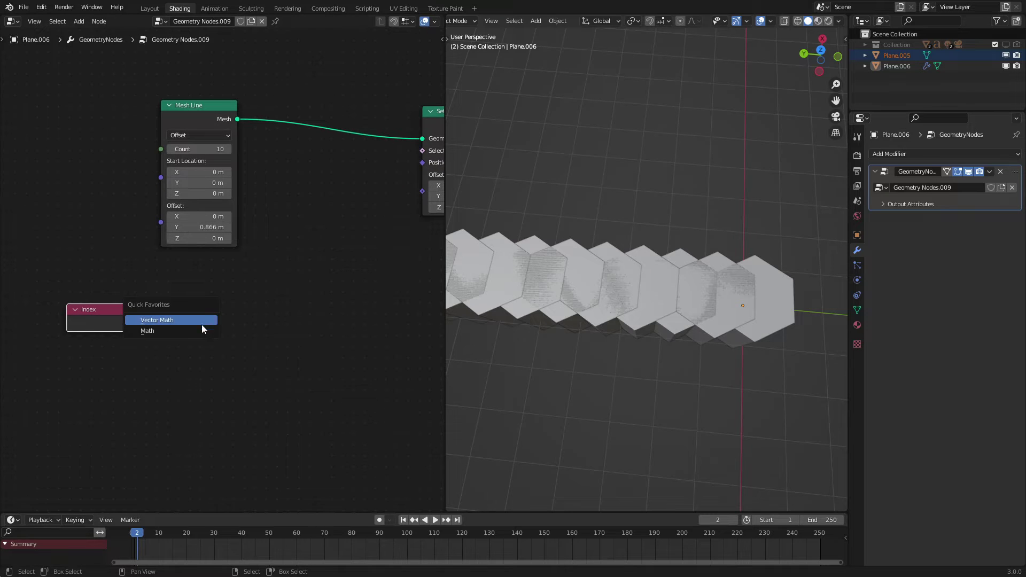
{"action": "left_click", "coordinate": [193, 333]}
{"action": "left_click", "coordinate": [190, 307]}
{"action": "left_click", "coordinate": [212, 337]}
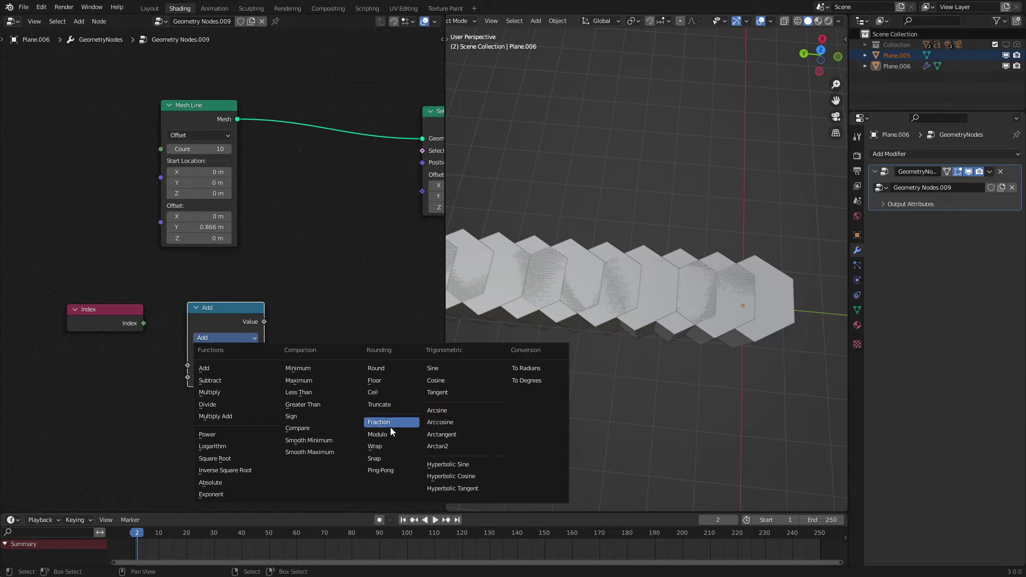
{"action": "left_click", "coordinate": [383, 446]}
- Set the Wrap node's Max to 0 and Min to 2
{"action": "scroll", "coordinate": [231, 393], "scroll_direction": "up", "scroll_amount": 1}
{"action": "left_click_drag", "start_coordinate": [231, 407], "coordinate": [256, 407]}
{"action": "left_click", "coordinate": [222, 396]}
{"action": "type", "text": "0"}
{"action": "key", "text": "Return"}
- Connect the Index output to the Wrap node's Value input and move Wrap closer to Index
{"action": "left_click_drag", "start_coordinate": [120, 324], "coordinate": [181, 390]}
{"action": "right_click", "coordinate": [180, 390]}
{"action": "left_click_drag", "start_coordinate": [131, 332], "coordinate": [181, 381]}
{"action": "left_click", "coordinate": [212, 320]}
{"action": "left_click_drag", "start_coordinate": [212, 319], "coordinate": [179, 319]}
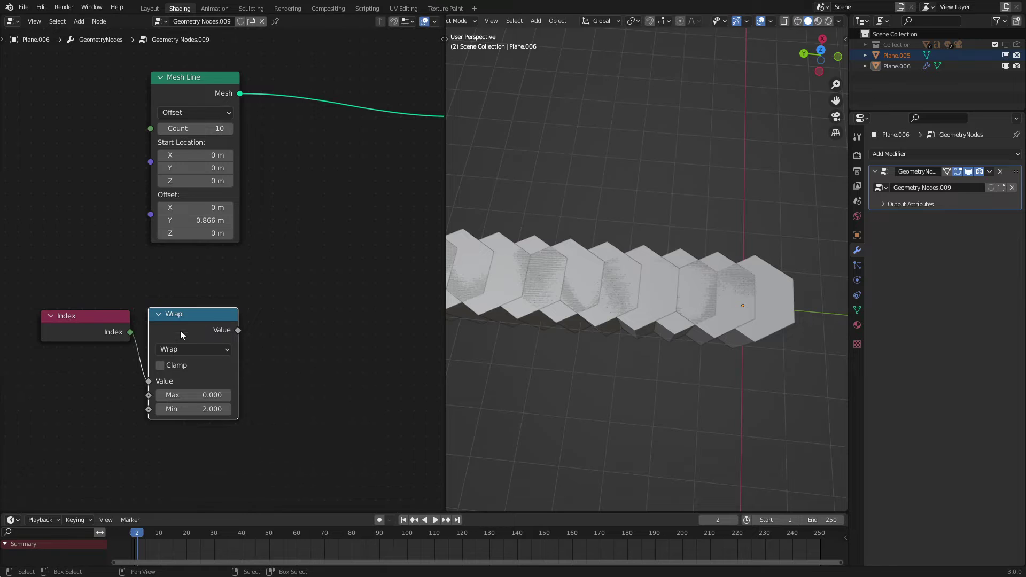
- Duplicate the Wrap node, change the copy to Greater Than, and feed the Wrap value into it
{"action": "middle_click_drag", "start_coordinate": [180, 330], "coordinate": [125, 327]}
{"action": "key", "text": "shift+d"}
{"action": "left_click", "coordinate": [257, 315]}
{"action": "left_click", "coordinate": [265, 332]}
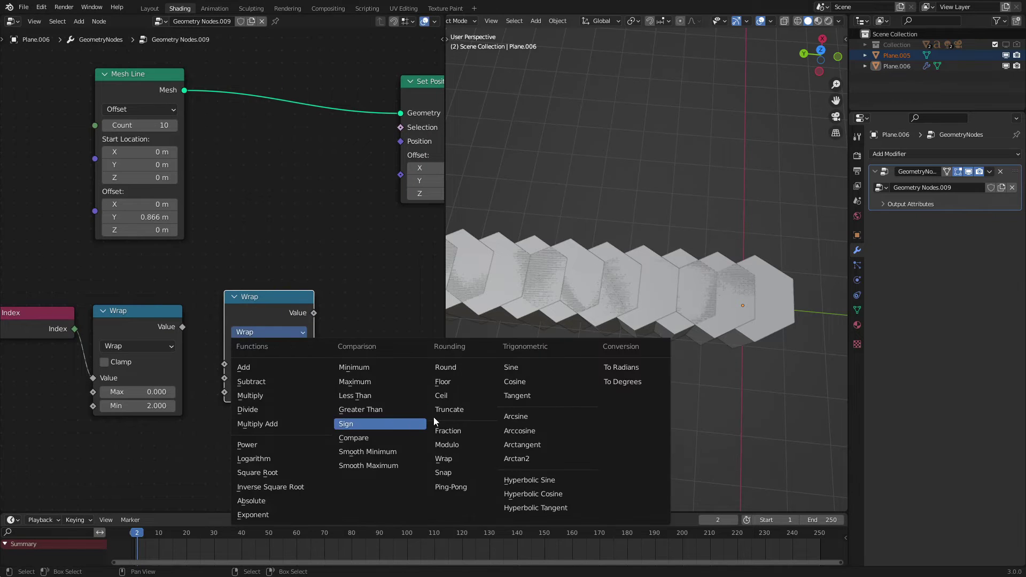
{"action": "left_click", "coordinate": [387, 412]}
{"action": "left_click_drag", "start_coordinate": [182, 326], "coordinate": [253, 374]}
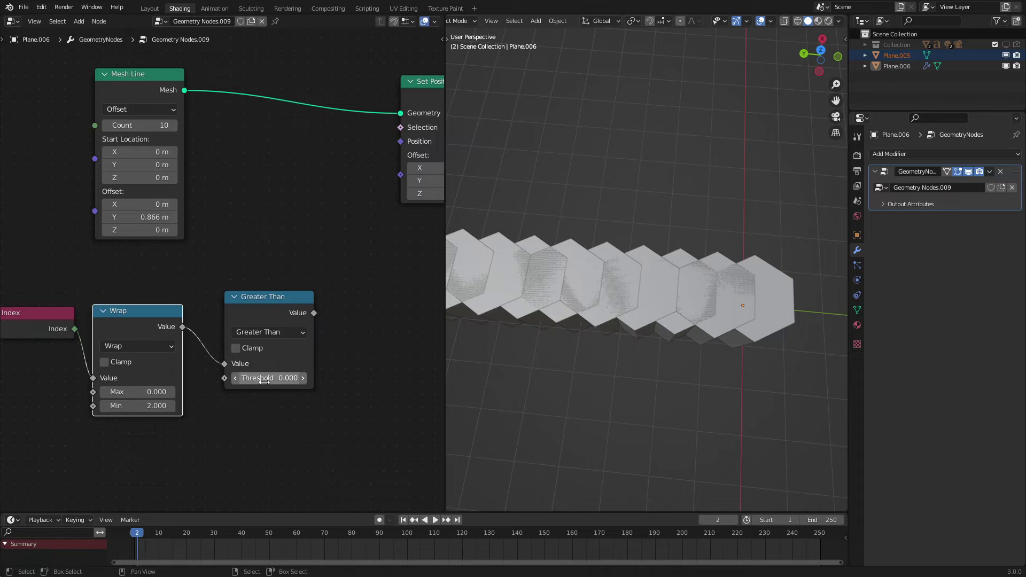
- Set the Greater Than threshold to 1 and place the node closer to Wrap
{"action": "left_click", "coordinate": [267, 379]}
{"action": "type", "text": "1"}
{"action": "key", "text": "Return"}
{"action": "left_click_drag", "start_coordinate": [264, 314], "coordinate": [237, 327]}
- Add a Vector Math node set to Multiply, linking the Greater Than value through it to Set Position's Offset
{"action": "middle_click_drag", "start_coordinate": [292, 310], "coordinate": [215, 300]}
{"action": "key", "text": "q"}
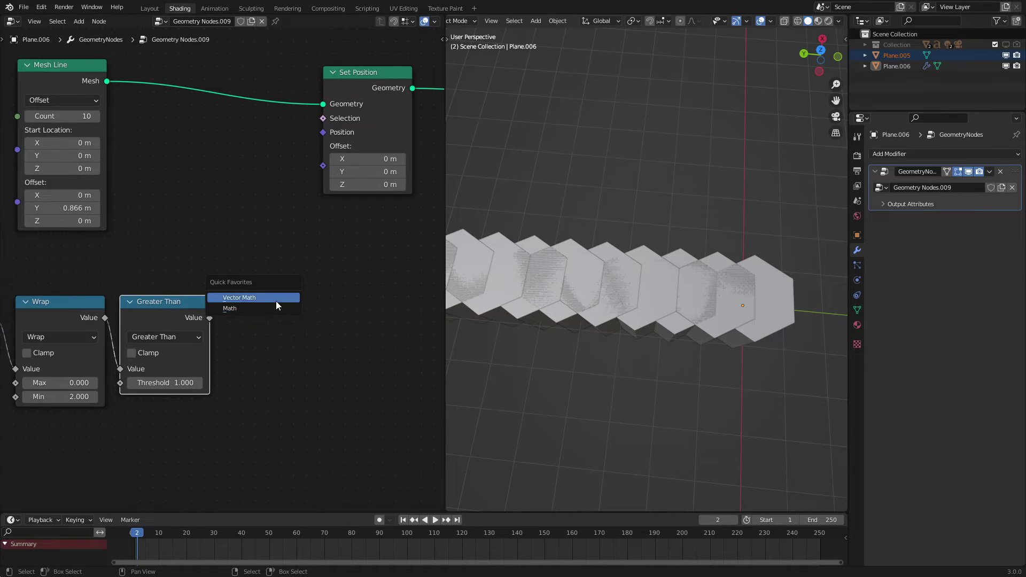
{"action": "left_click", "coordinate": [275, 300]}
{"action": "left_click", "coordinate": [268, 276]}
{"action": "left_click", "coordinate": [303, 318]}
{"action": "key", "text": "m"}
{"action": "left_click_drag", "start_coordinate": [220, 318], "coordinate": [285, 356]}
{"action": "left_click_drag", "start_coordinate": [358, 298], "coordinate": [322, 165]}
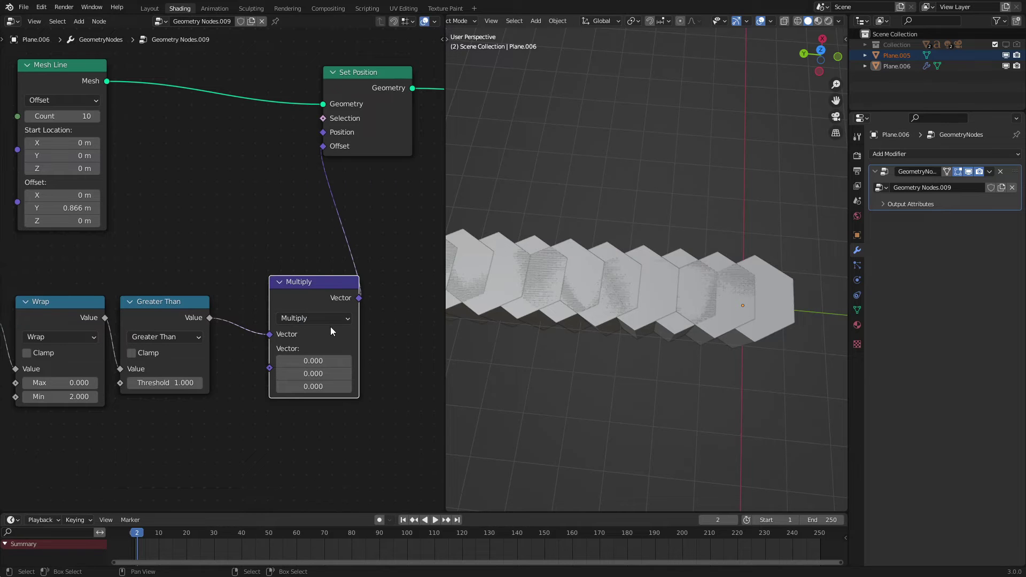
- Set the Multiply vector's X value to 1.5, leaving Y and Z at 0
{"action": "double_click", "coordinate": [313, 373]}
{"action": "type", "text": ".33"}
{"action": "key", "text": "Return"}
{"action": "key", "text": "BackSpace"}
{"action": "left_click_drag", "start_coordinate": [312, 362], "coordinate": [379, 362]}
{"action": "left_click", "coordinate": [312, 362]}
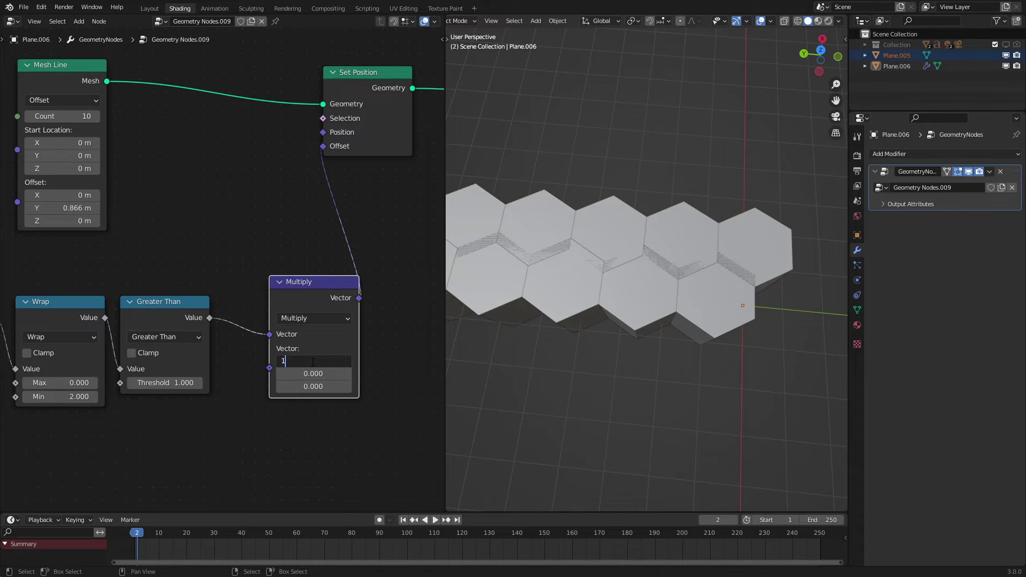
{"action": "key", "text": "Return"}
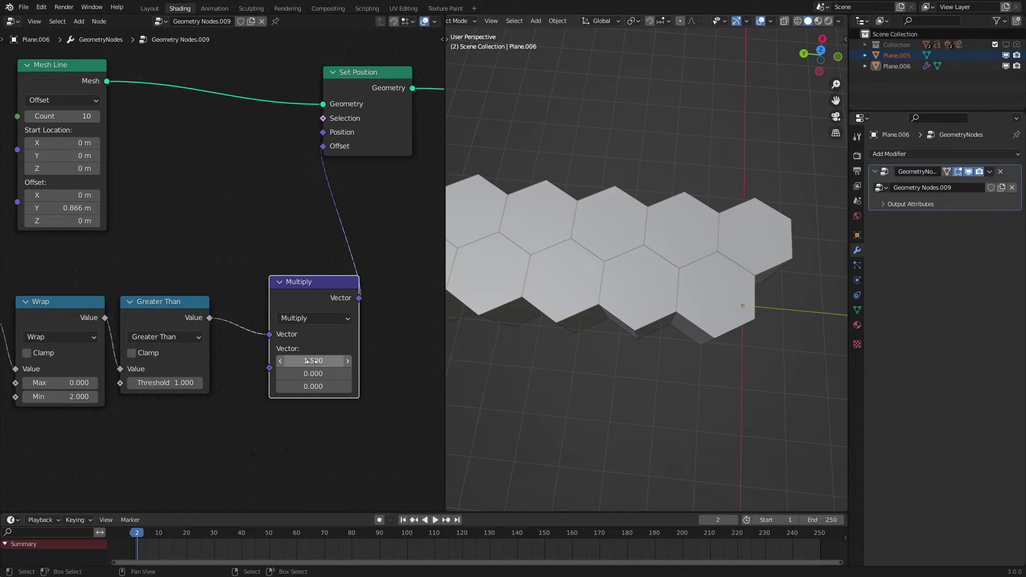
- Increase the Mesh Line's count to 71 for a longer double row of hexagons
{"action": "middle_click_drag", "start_coordinate": [554, 310], "coordinate": [654, 304]}
{"action": "left_click_drag", "start_coordinate": [64, 117], "coordinate": [101, 117]}
{"action": "scroll", "coordinate": [225, 268], "scroll_direction": "down", "scroll_amount": 2}
{"action": "middle_click_drag", "start_coordinate": [597, 260], "coordinate": [521, 213]}
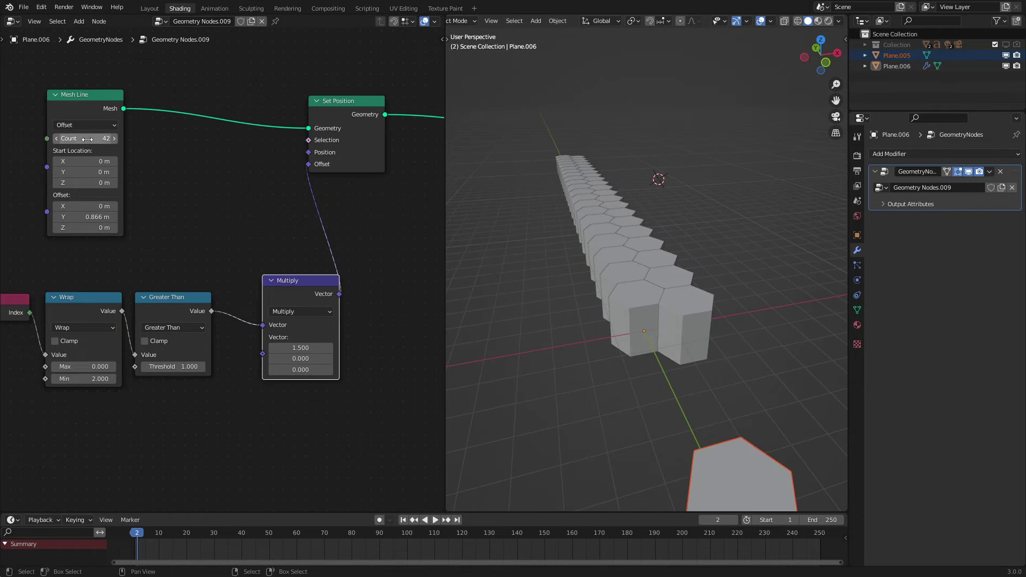
{"action": "left_click_drag", "start_coordinate": [85, 138], "coordinate": [117, 138]}
{"action": "middle_click_drag", "start_coordinate": [569, 230], "coordinate": [662, 314]}
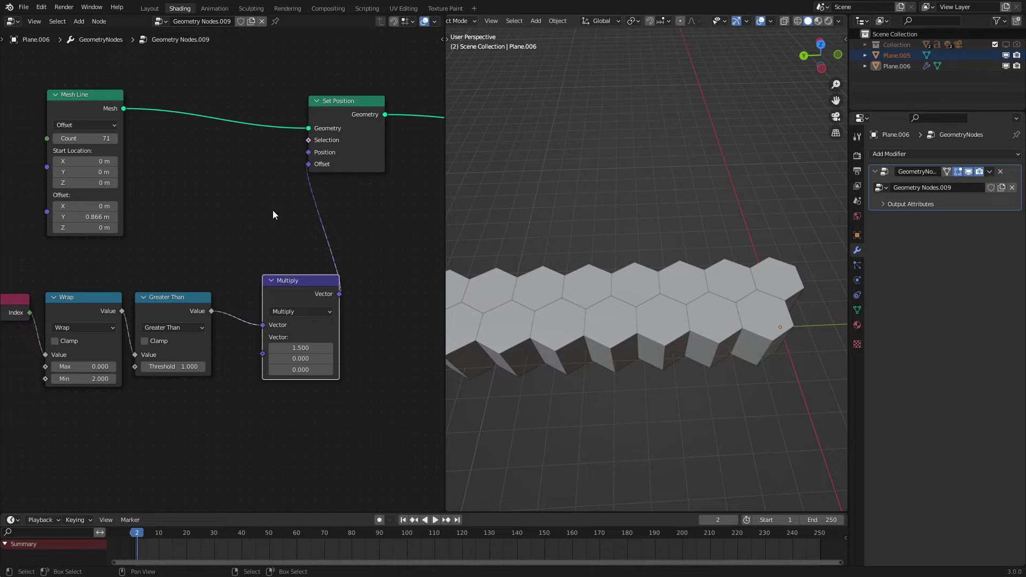
- Move the Mesh Line, Set Position and Index-to-Multiply nodes away from Instance on Points to make room
{"action": "scroll", "coordinate": [241, 289], "scroll_direction": "down", "scroll_amount": 2}
{"action": "key", "text": "c"}
{"action": "left_click_drag", "start_coordinate": [74, 336], "coordinate": [277, 331]}
{"action": "right_click", "coordinate": [277, 331]}
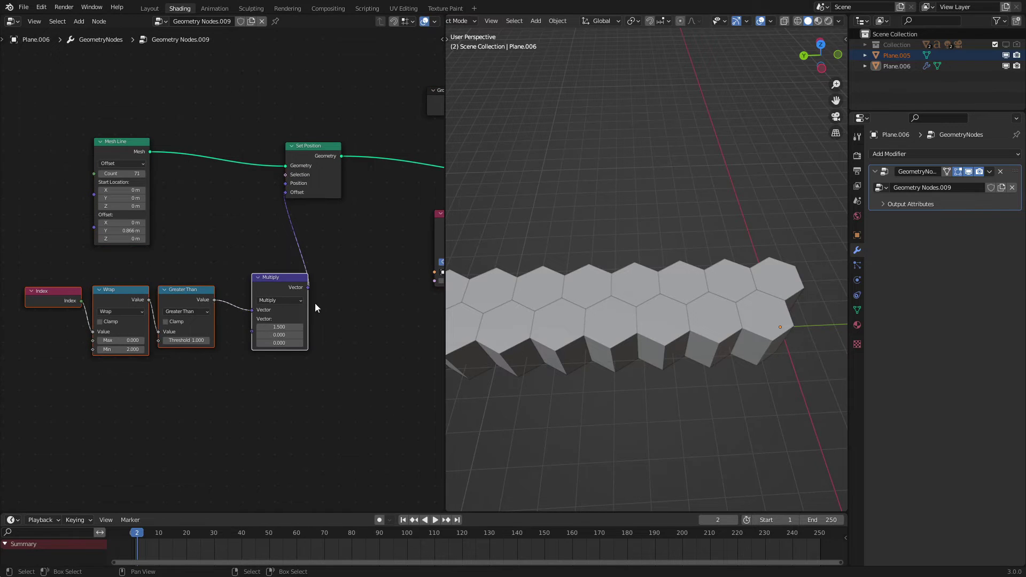
{"action": "key", "text": "g"}
{"action": "left_click", "coordinate": [195, 324]}
{"action": "key", "text": "a"}
{"action": "key", "text": "a"}
{"action": "key", "text": "c"}
{"action": "left_click_drag", "start_coordinate": [111, 160], "coordinate": [310, 181]}
{"action": "right_click", "coordinate": [310, 181]}
{"action": "key", "text": "g"}
{"action": "left_click", "coordinate": [150, 210]}
- Duplicate the Instance on Points node and insert the copy into the link after Set Position
{"action": "scroll", "coordinate": [232, 210], "scroll_direction": "down", "scroll_amount": 3}
{"action": "left_click", "coordinate": [419, 205]}
{"action": "key", "text": "shift+d"}
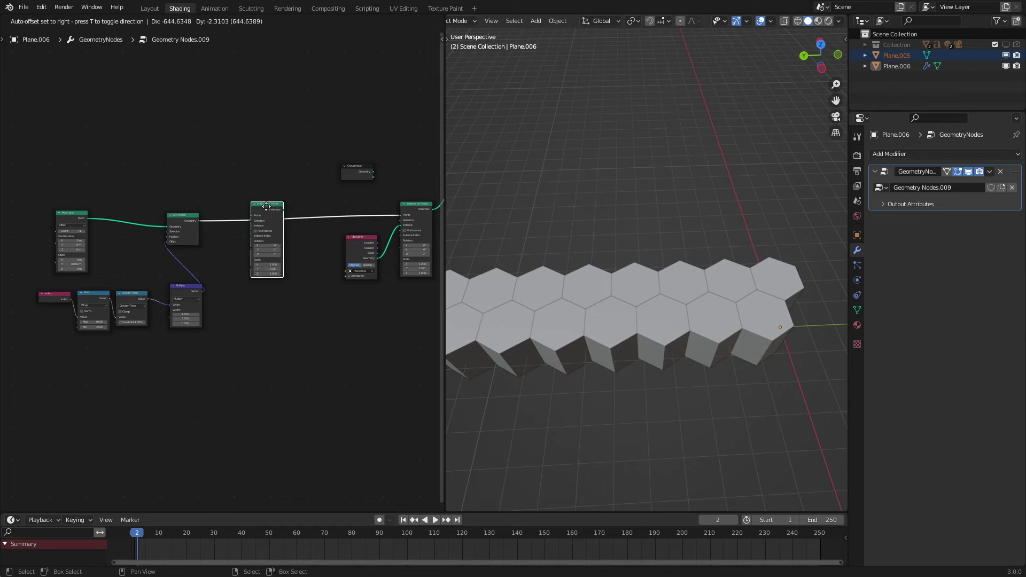
{"action": "left_click", "coordinate": [257, 210]}
{"action": "scroll", "coordinate": [174, 209], "scroll_direction": "up", "scroll_amount": 5}
{"action": "scroll", "coordinate": [265, 204], "scroll_direction": "up", "scroll_amount": 2}
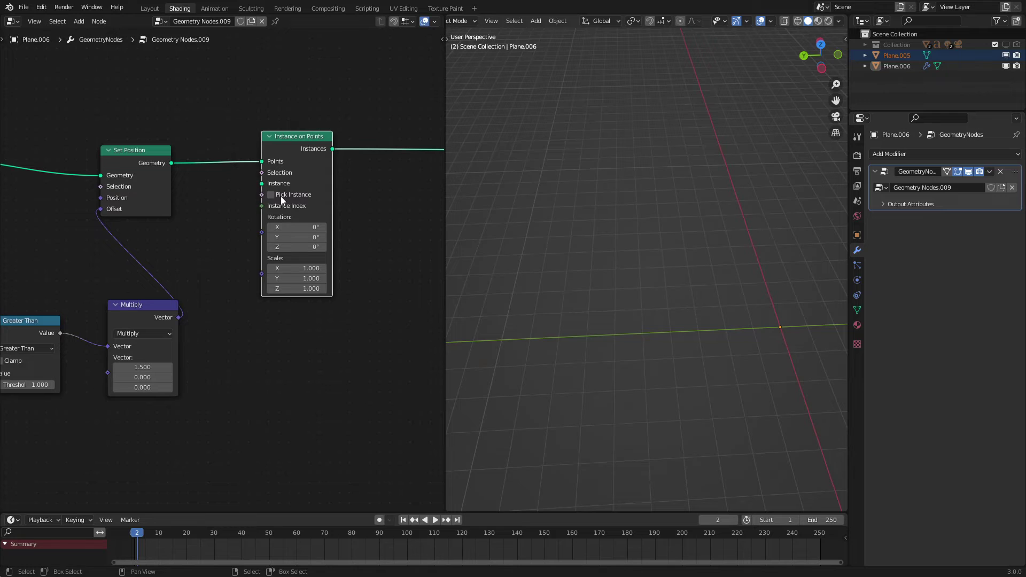
- Duplicate the Mesh Line node and connect its Mesh output to the new Instance on Points node's Instance input
{"action": "scroll", "coordinate": [230, 225], "scroll_direction": "down", "scroll_amount": 2}
{"action": "key", "text": "shift+d"}
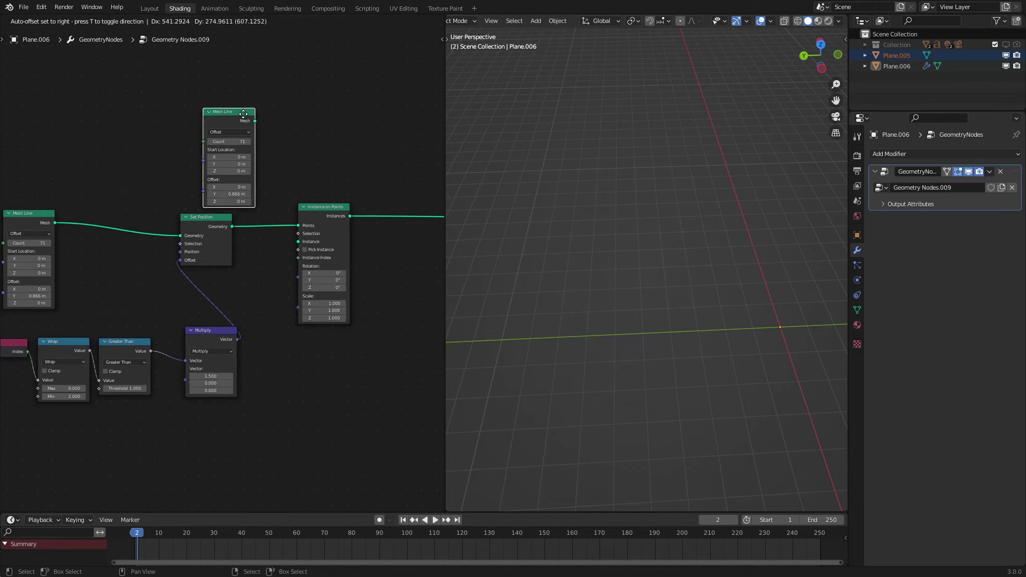
{"action": "left_click", "coordinate": [244, 115]}
{"action": "scroll", "coordinate": [264, 115], "scroll_direction": "up", "scroll_amount": 1}
{"action": "left_click_drag", "start_coordinate": [270, 94], "coordinate": [311, 237]}
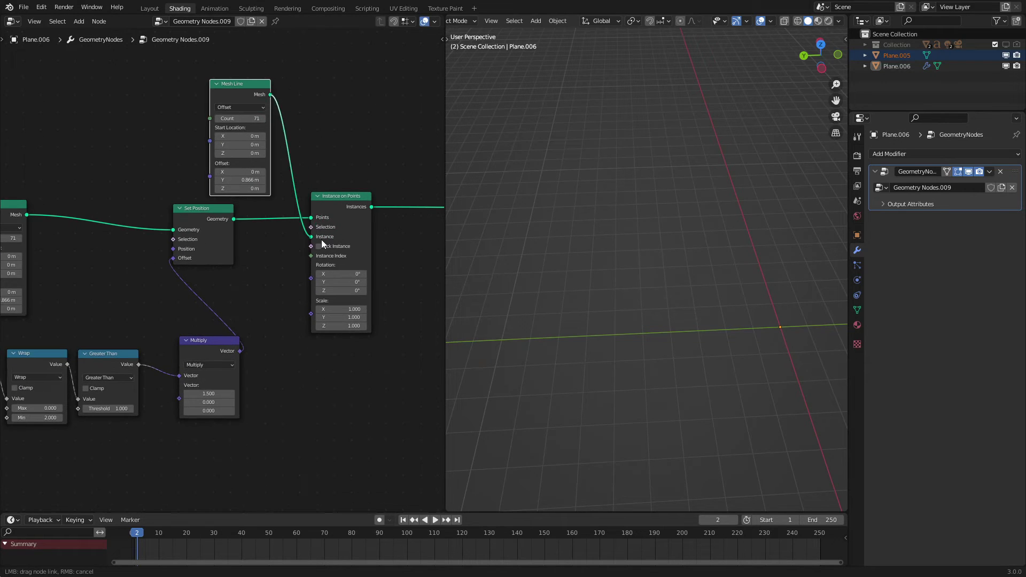
{"action": "scroll", "coordinate": [259, 263], "scroll_direction": "up", "scroll_amount": 2}
- Insert a Realize Instances node directly after the duplicated Instance on Points node and move it closer
{"action": "key", "text": "shift+a"}
{"action": "left_click", "coordinate": [331, 232]}
{"action": "type", "text": "rea"}
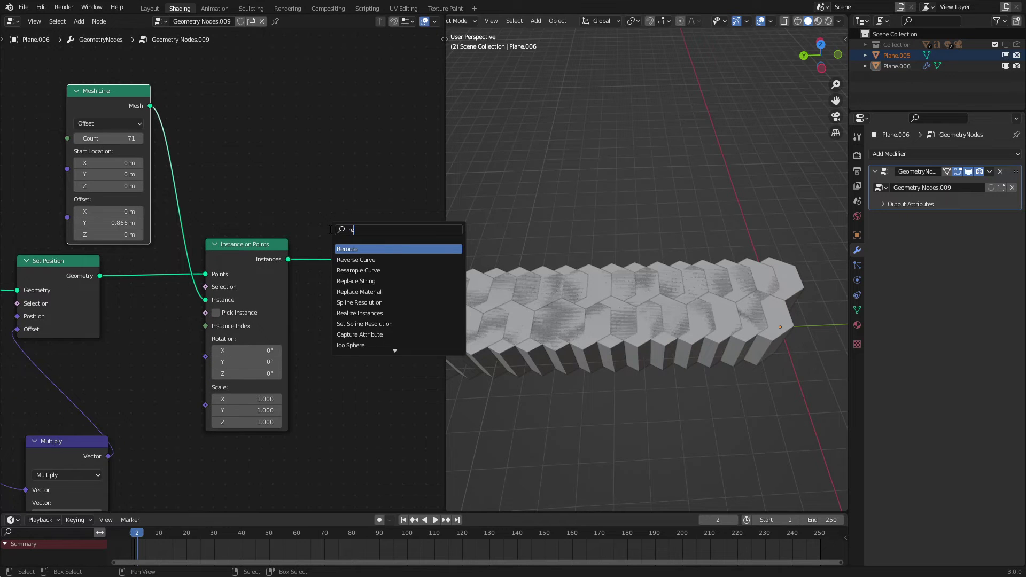
{"action": "key", "text": "Return"}
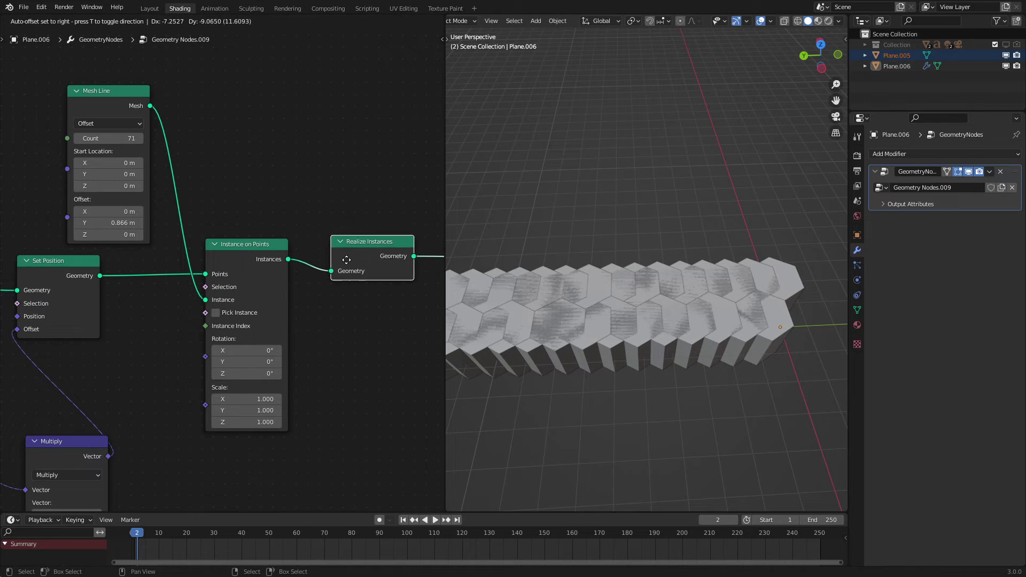
{"action": "left_click", "coordinate": [348, 262]}
{"action": "scroll", "coordinate": [349, 262], "scroll_direction": "down", "scroll_amount": 2}
{"action": "scroll", "coordinate": [297, 273], "scroll_direction": "up", "scroll_amount": 5}
{"action": "left_click_drag", "start_coordinate": [353, 249], "coordinate": [327, 250]}
- Move the first-row nodes away from the duplicated Instance on Points and bring the original Mesh Line nearer Set Position
{"action": "scroll", "coordinate": [91, 214], "scroll_direction": "down", "scroll_amount": 6}
{"action": "middle_click_drag", "start_coordinate": [53, 330], "coordinate": [241, 273]}
{"action": "scroll", "coordinate": [131, 335], "scroll_direction": "down", "scroll_amount": 1}
{"action": "key", "text": "a"}
{"action": "key", "text": "a"}
{"action": "key", "text": "c"}
{"action": "left_click_drag", "start_coordinate": [164, 277], "coordinate": [215, 295]}
{"action": "scroll", "coordinate": [216, 295], "scroll_direction": "up", "scroll_amount": 1}
{"action": "right_click", "coordinate": [216, 296]}
{"action": "key", "text": "g"}
{"action": "left_click", "coordinate": [167, 274]}
{"action": "left_click_drag", "start_coordinate": [57, 195], "coordinate": [113, 196]}
- Add a frame, parent the Mesh Line, Set Position and Index-to-Multiply nodes to it, and reposition it
{"action": "key", "text": "shift+a"}
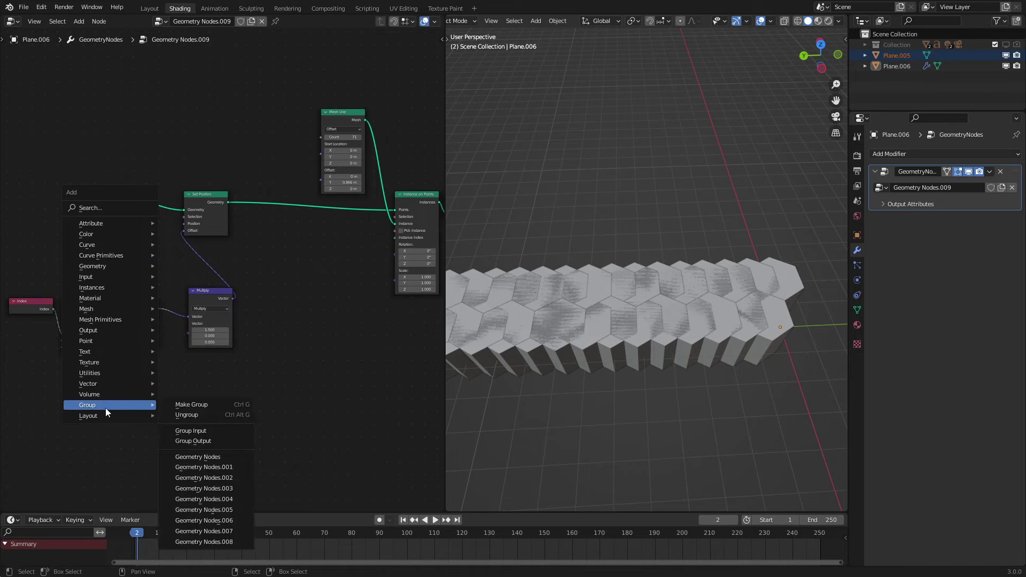
{"action": "mouse_move", "coordinate": [106, 416]}
{"action": "left_click", "coordinate": [201, 414]}
{"action": "key", "text": "a"}
{"action": "key", "text": "c"}
{"action": "left_click", "coordinate": [127, 271]}
{"action": "right_click", "coordinate": [127, 271]}
{"action": "key", "text": "ctrl+p"}
{"action": "left_click", "coordinate": [162, 267]}
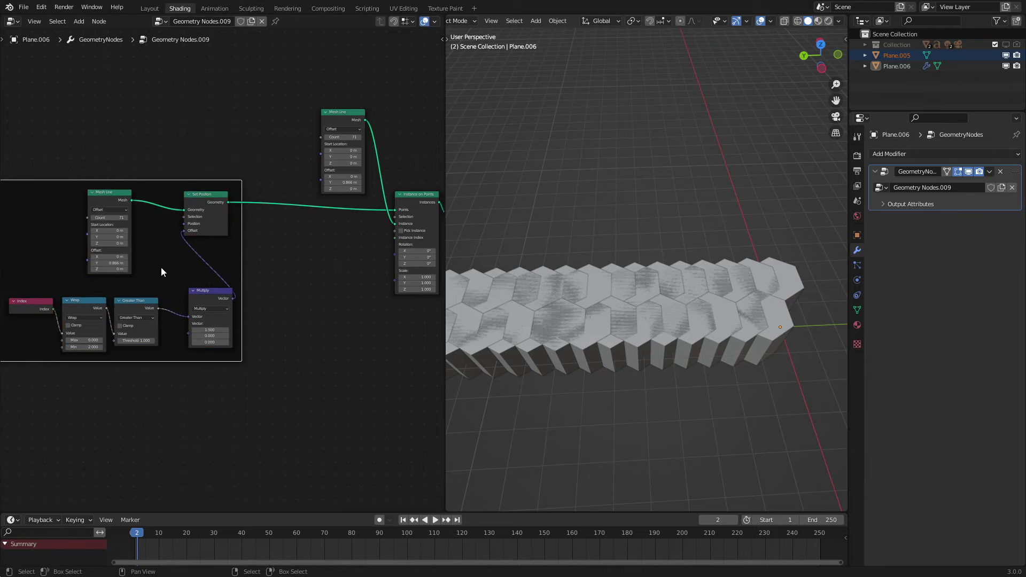
{"action": "key", "text": "g"}
{"action": "left_click", "coordinate": [174, 304]}
- Frame the duplicated Mesh Line, Instance on Points and Realize Instances nodes together
{"action": "middle_click_drag", "start_coordinate": [298, 325], "coordinate": [267, 308]}
{"action": "key", "text": "g"}
{"action": "left_click", "coordinate": [427, 446]}
{"action": "middle_click_drag", "start_coordinate": [343, 256], "coordinate": [241, 337]}
{"action": "key", "text": "alt+a"}
{"action": "key", "text": "c"}
{"action": "left_click", "coordinate": [270, 238]}
{"action": "right_click", "coordinate": [270, 237]}
{"action": "key", "text": "ctrl+p"}
{"action": "scroll", "coordinate": [222, 251], "scroll_direction": "up", "scroll_amount": 4}
- Move the duplicated Mesh Line beside its Instance on Points node and set its offset to X 3 m, Y 0 m
{"action": "left_click", "coordinate": [213, 148]}
{"action": "key", "text": "g"}
{"action": "left_click", "coordinate": [238, 329]}
{"action": "scroll", "coordinate": [240, 401], "scroll_direction": "up", "scroll_amount": 3}
{"action": "left_click", "coordinate": [237, 460]}
{"action": "type", "text": "0"}
{"action": "key", "text": "Return"}
{"action": "left_click_drag", "start_coordinate": [236, 450], "coordinate": [283, 450]}
{"action": "left_click", "coordinate": [239, 450]}
{"action": "type", "text": "3"}
{"action": "key", "text": "Return"}
{"action": "scroll", "coordinate": [593, 341], "scroll_direction": "down", "scroll_amount": 6}
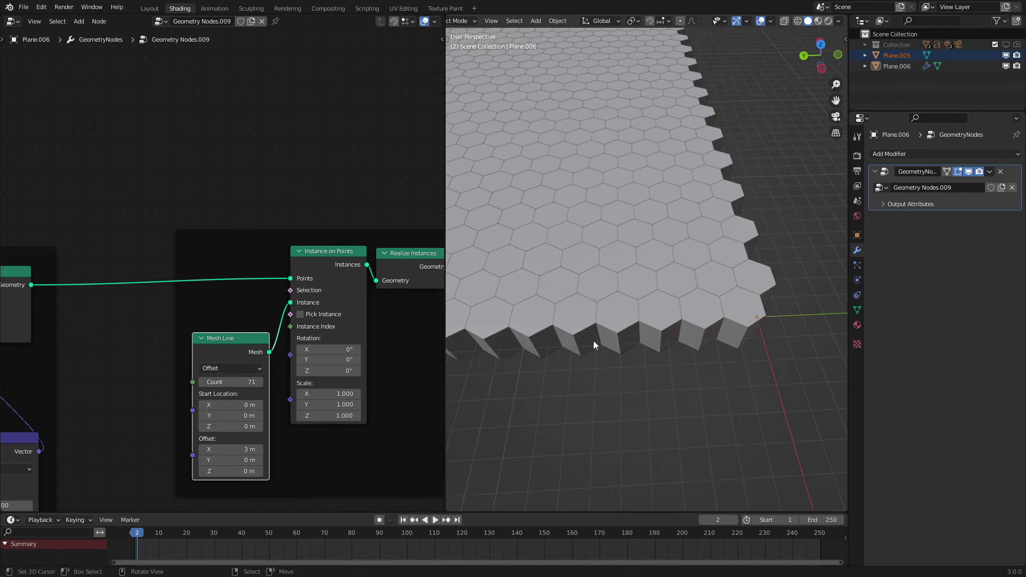
- Set the duplicated Mesh Line's count to 21
{"action": "scroll", "coordinate": [590, 359], "scroll_direction": "up", "scroll_amount": 3}
{"action": "middle_click_drag", "start_coordinate": [590, 359], "coordinate": [569, 323]}
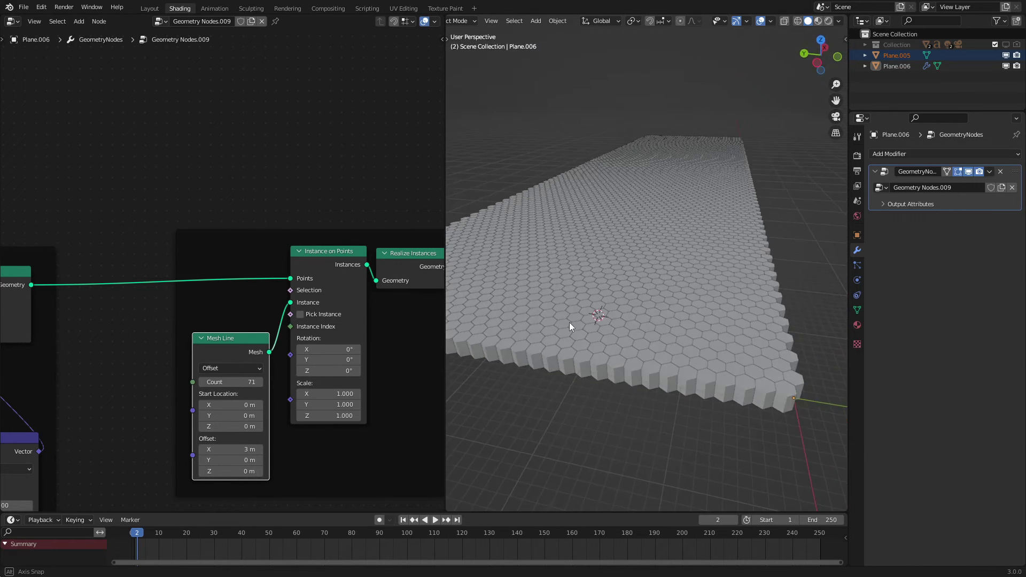
{"action": "scroll", "coordinate": [571, 323], "scroll_direction": "up", "scroll_amount": 3}
{"action": "left_click", "coordinate": [257, 383]}
{"action": "type", "text": "7"}
{"action": "key", "text": "Return"}
{"action": "left_click_drag", "start_coordinate": [231, 382], "coordinate": [261, 382]}
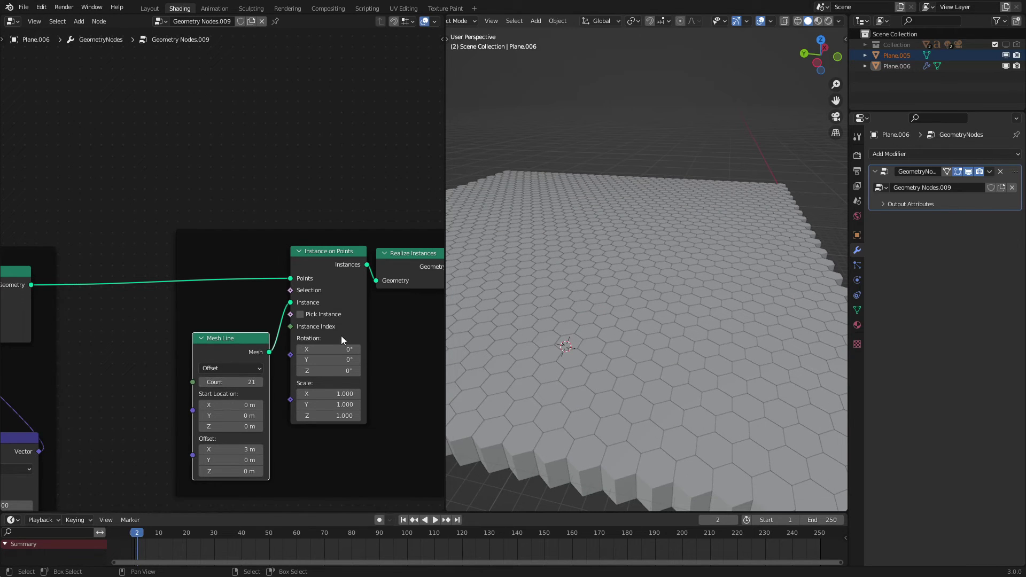
- Add a Random Value node below the Object Info node
{"action": "middle_click_drag", "start_coordinate": [653, 212], "coordinate": [657, 279]}
{"action": "scroll", "coordinate": [656, 280], "scroll_direction": "up", "scroll_amount": 3}
{"action": "scroll", "coordinate": [262, 229], "scroll_direction": "down", "scroll_amount": 6}
{"action": "middle_click_drag", "start_coordinate": [330, 308], "coordinate": [148, 281]}
{"action": "scroll", "coordinate": [176, 304], "scroll_direction": "up", "scroll_amount": 4}
{"action": "middle_click_drag", "start_coordinate": [288, 332], "coordinate": [248, 259]}
{"action": "key", "text": "shift+a"}
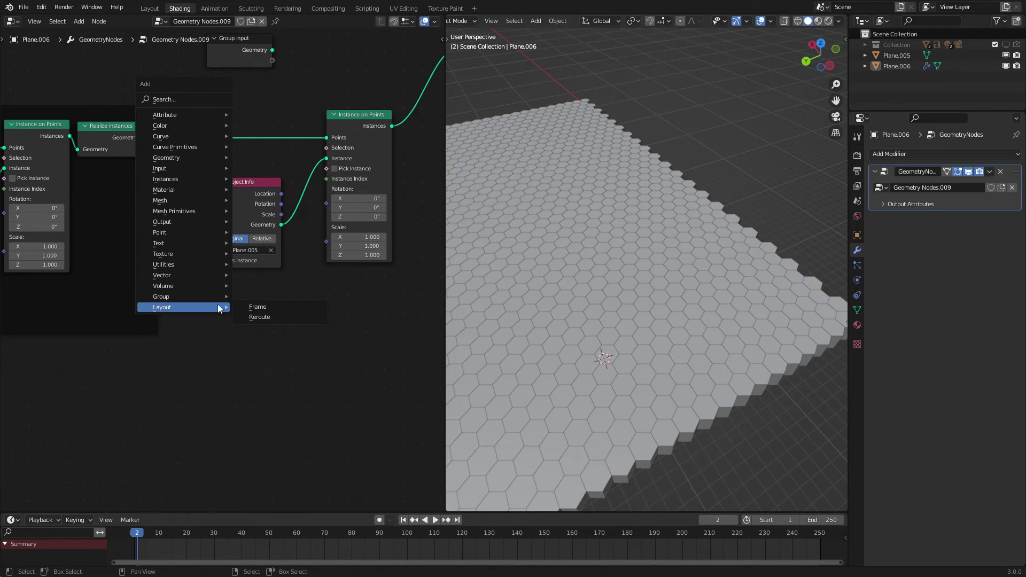
{"action": "left_click", "coordinate": [176, 99]}
{"action": "type", "text": "ra"}
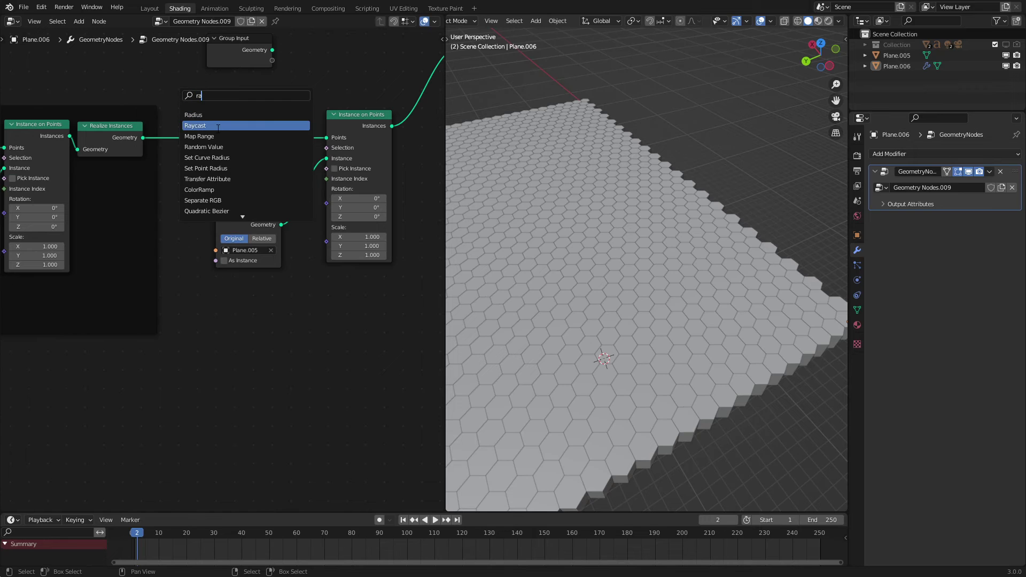
{"action": "left_click", "coordinate": [216, 147]}
{"action": "left_click", "coordinate": [251, 343]}
- Switch Random Value to Vector and connect its Value output to the final Instance on Points node's Scale
{"action": "scroll", "coordinate": [254, 341], "scroll_direction": "up", "scroll_amount": 3}
{"action": "left_click", "coordinate": [255, 340]}
{"action": "left_click", "coordinate": [237, 375]}
{"action": "left_click_drag", "start_coordinate": [282, 325], "coordinate": [358, 236]}
{"action": "middle_click_drag", "start_coordinate": [281, 380], "coordinate": [285, 292]}
{"action": "scroll", "coordinate": [275, 299], "scroll_direction": "up", "scroll_amount": 5}
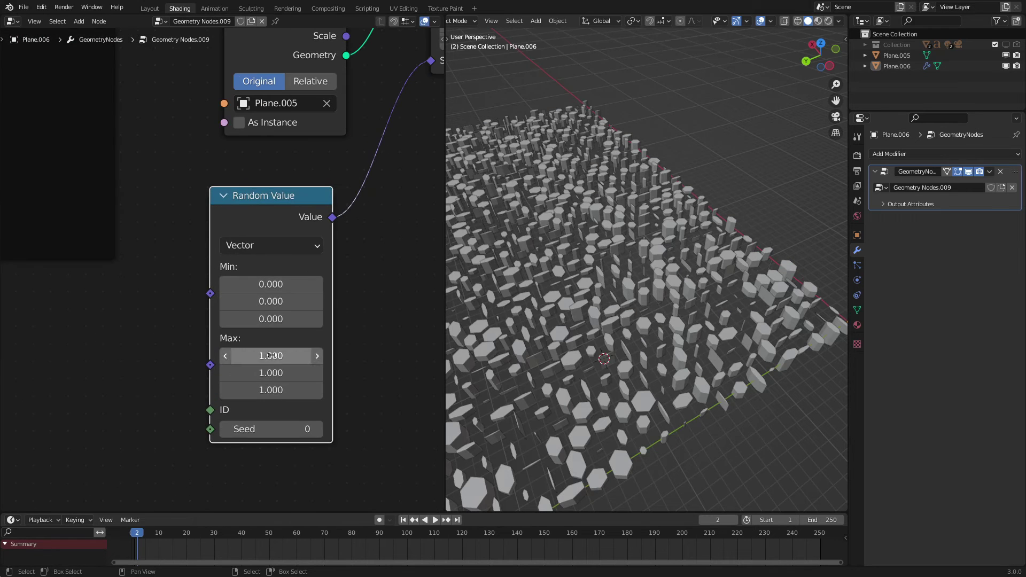
- Set the Random Value node's minimum X and Y to 1 so only the hexagons' height varies
{"action": "left_click_drag", "start_coordinate": [272, 284], "coordinate": [273, 301]}
{"action": "key", "text": "Return"}
{"action": "middle_click_drag", "start_coordinate": [698, 355], "coordinate": [774, 268]}
{"action": "scroll", "coordinate": [773, 267], "scroll_direction": "down", "scroll_amount": 3}
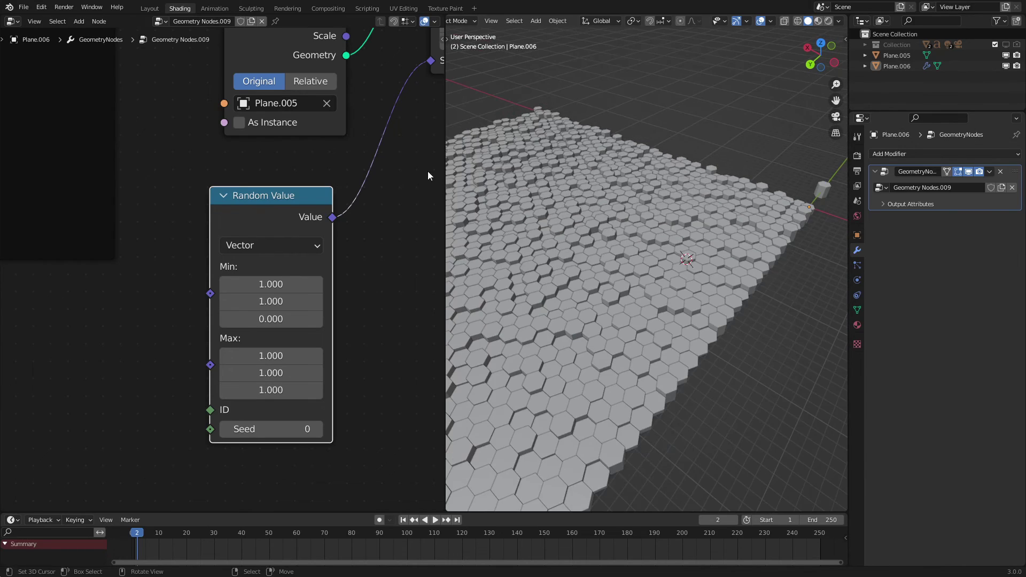
{"action": "middle_click_drag", "start_coordinate": [578, 271], "coordinate": [579, 302]}
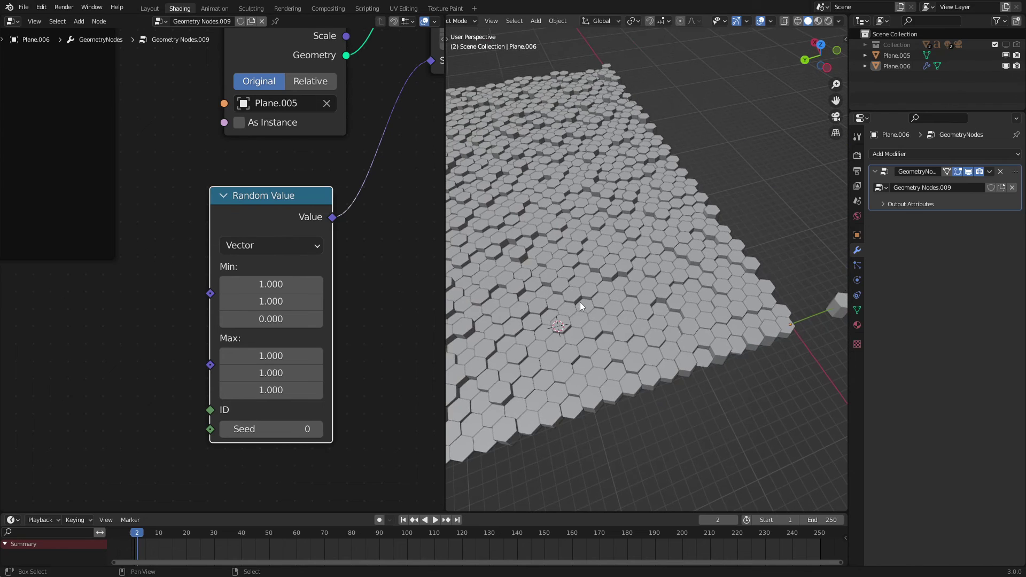
- Select the source prism Plane.005 and create a new material for it in the Shader Editor
{"action": "right_click", "coordinate": [837, 305]}
{"action": "left_click", "coordinate": [11, 22]}
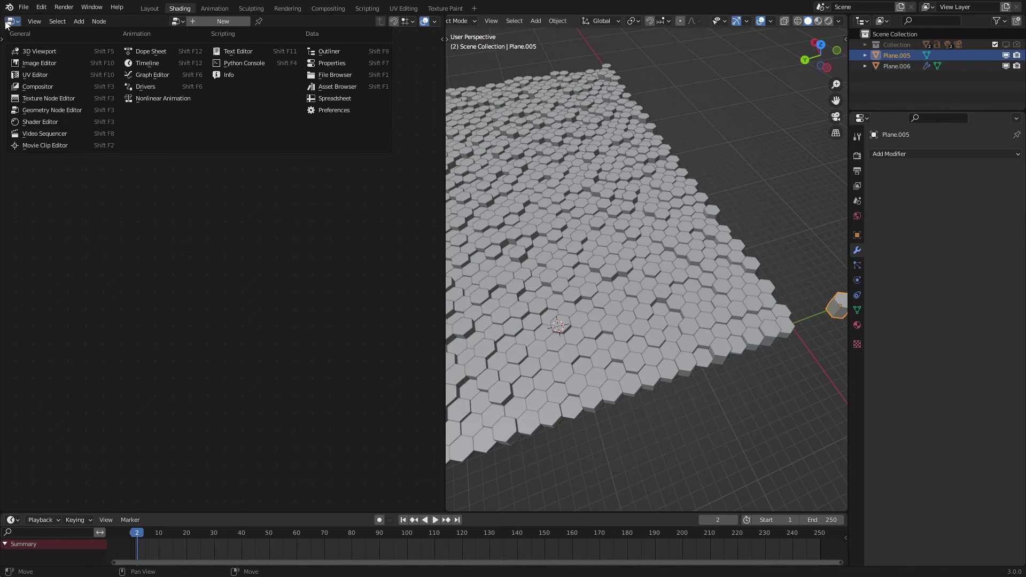
{"action": "left_click", "coordinate": [37, 120]}
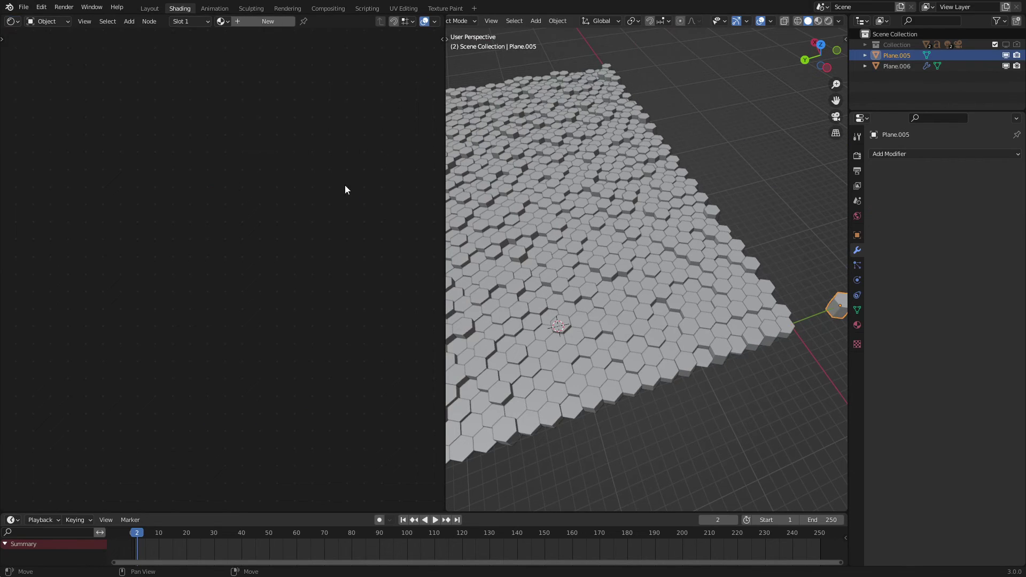
{"action": "left_click", "coordinate": [252, 24]}
- Switch the 3D viewport to rendered shading
{"action": "middle_click_drag", "start_coordinate": [657, 247], "coordinate": [770, 250], "text": "shift"}
{"action": "key", "text": "z"}
{"action": "left_click", "coordinate": [698, 288]}
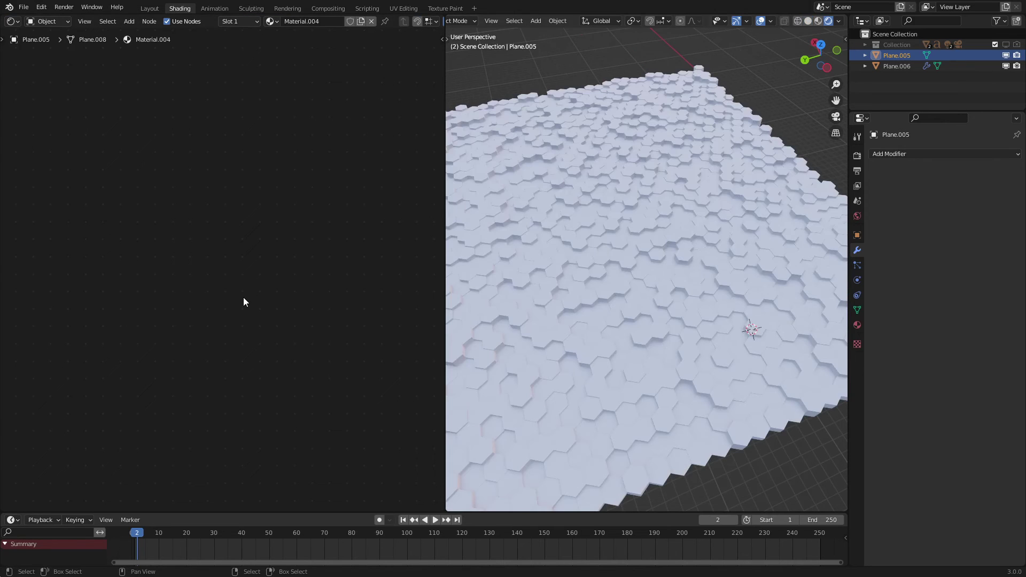
- Add an Object Info node beside the Principled BSDF in the new material
{"action": "key", "text": "Home"}
{"action": "scroll", "coordinate": [142, 219], "scroll_direction": "up", "scroll_amount": 1}
{"action": "middle_click_drag", "start_coordinate": [106, 188], "coordinate": [245, 267]}
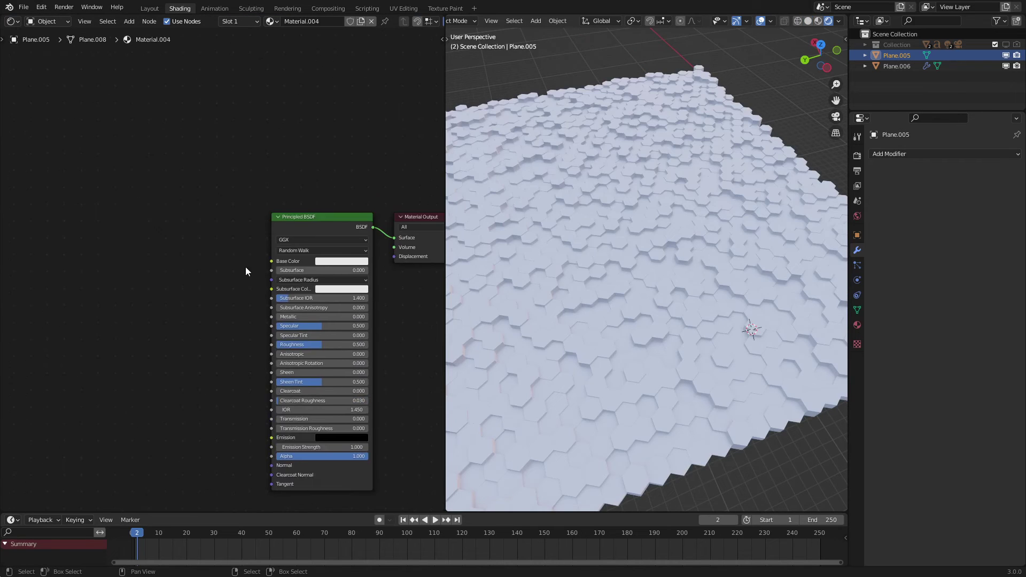
{"action": "key", "text": "shift+a"}
{"action": "mouse_move", "coordinate": [76, 200]}
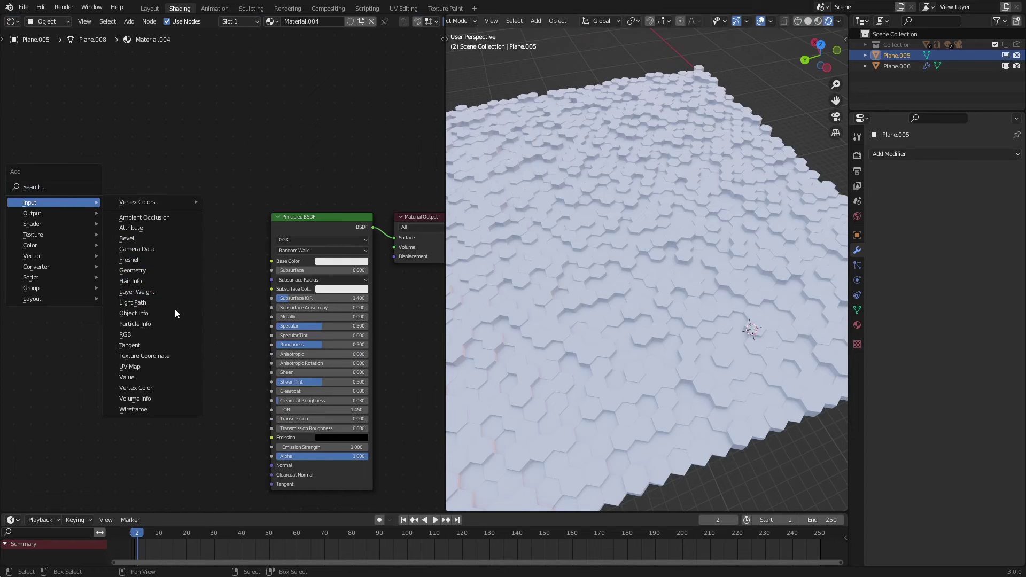
{"action": "left_click", "coordinate": [160, 313]}
{"action": "left_click", "coordinate": [122, 180]}
- Preview the Object Info node's Random output through a Viewer and move Object Info farther from the Principled BSDF
{"action": "left_click", "coordinate": [155, 214], "text": "ctrl+shift"}
{"action": "left_click", "coordinate": [155, 213], "text": "ctrl+shift"}
{"action": "left_click", "coordinate": [155, 213], "text": "ctrl+shift"}
{"action": "left_click", "coordinate": [155, 214], "text": "ctrl+shift"}
{"action": "left_click", "coordinate": [154, 214], "text": "ctrl+shift"}
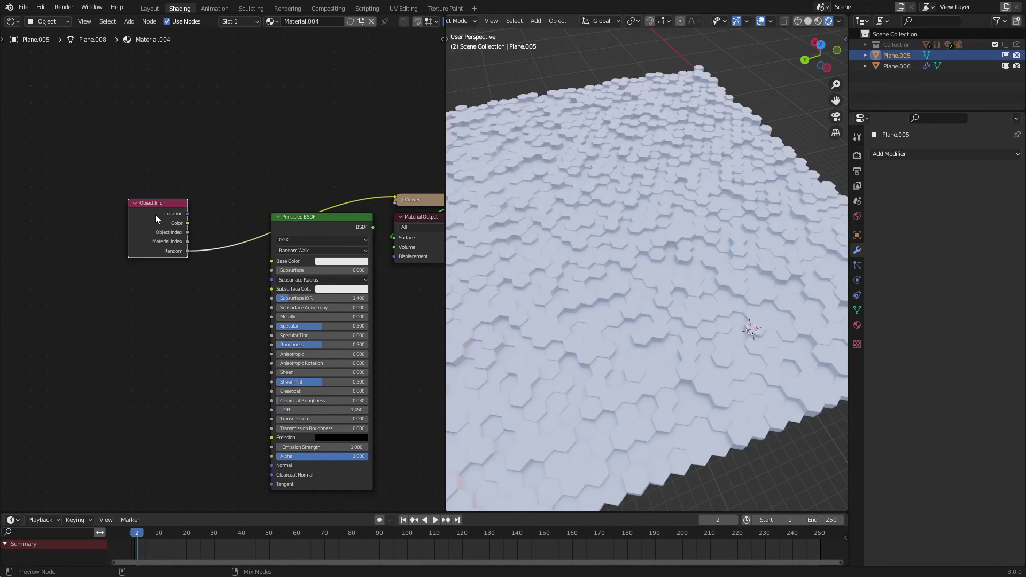
{"action": "scroll", "coordinate": [642, 267], "scroll_direction": "up", "scroll_amount": 5}
{"action": "middle_click_drag", "start_coordinate": [183, 268], "coordinate": [229, 276]}
{"action": "key", "text": "g"}
{"action": "left_click", "coordinate": [177, 277]}
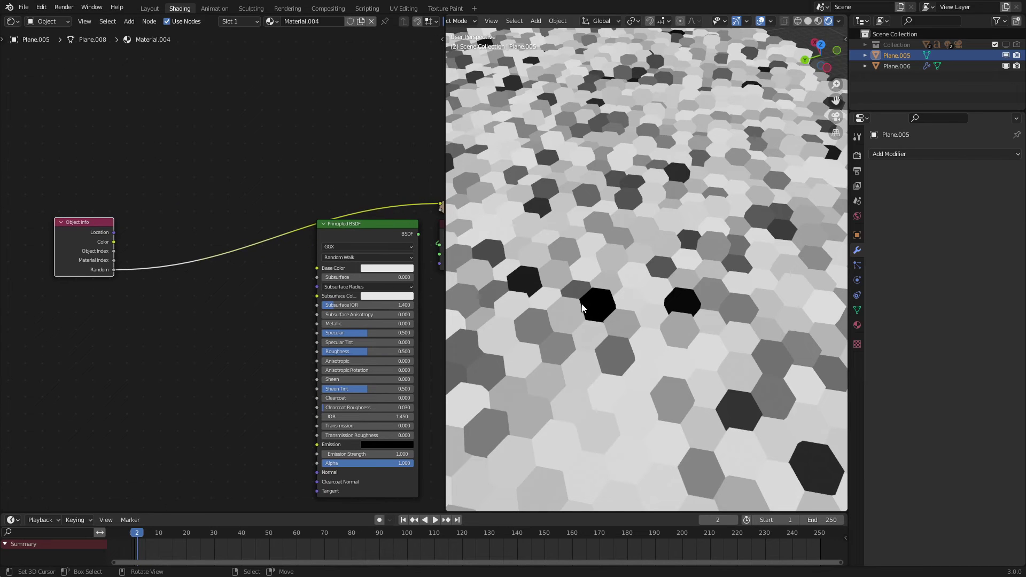
- Insert a ColorRamp node into the link from Object Info's Random output
{"action": "scroll", "coordinate": [591, 309], "scroll_direction": "down", "scroll_amount": 3}
{"action": "key", "text": "q"}
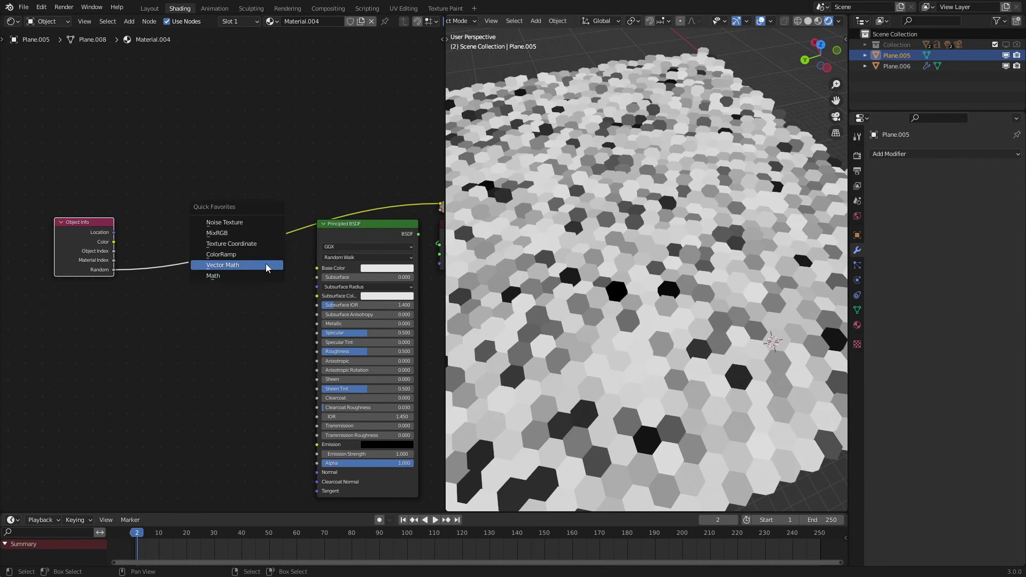
{"action": "left_click", "coordinate": [221, 255]}
{"action": "left_click", "coordinate": [143, 230]}
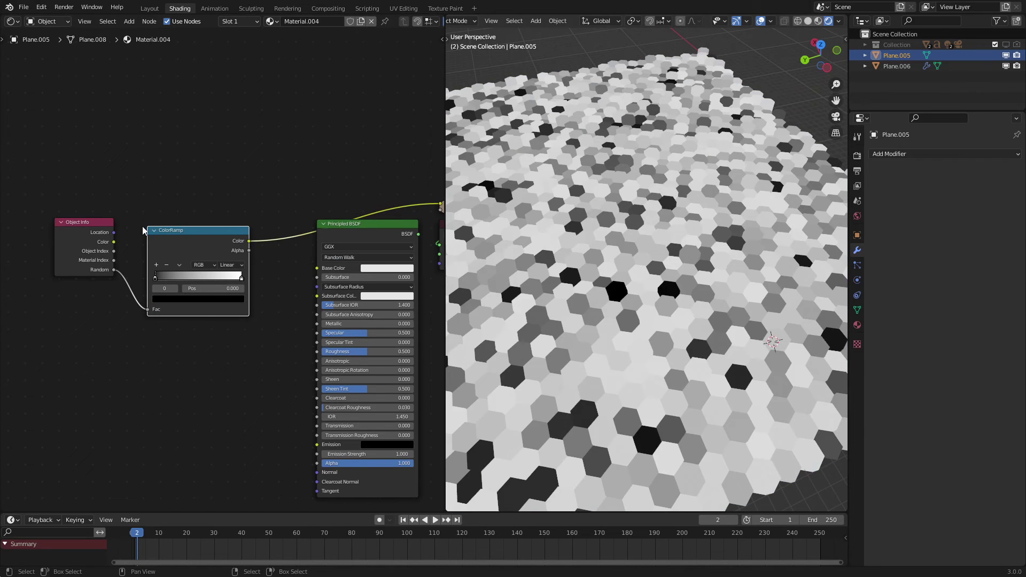
- Change the ColorRamp's first stop from black to orange
{"action": "scroll", "coordinate": [183, 294], "scroll_direction": "up", "scroll_amount": 2}
{"action": "left_click", "coordinate": [183, 308]}
{"action": "scroll", "coordinate": [163, 226], "scroll_direction": "up", "scroll_amount": 20}
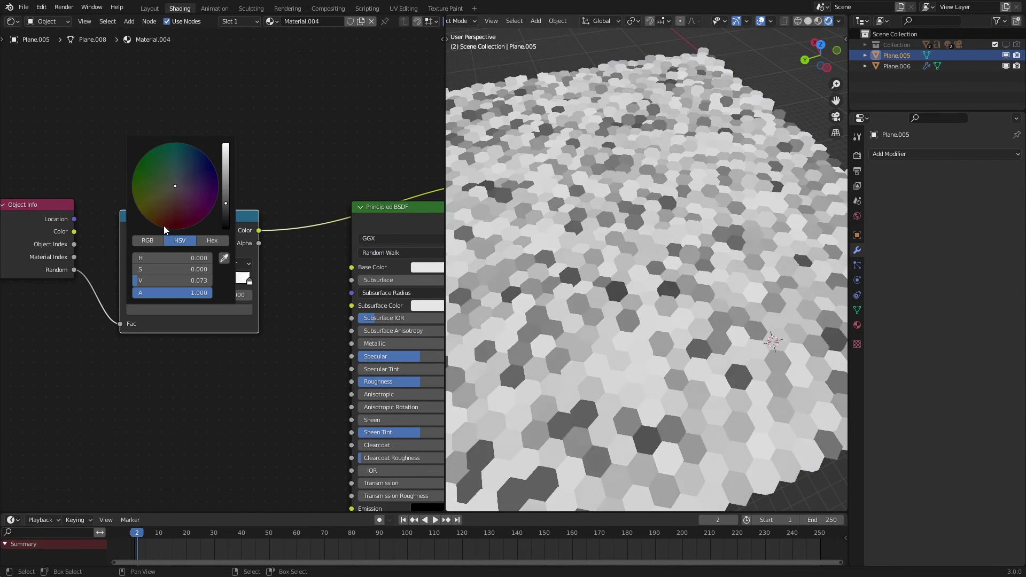
{"action": "left_click_drag", "start_coordinate": [165, 202], "coordinate": [158, 222]}
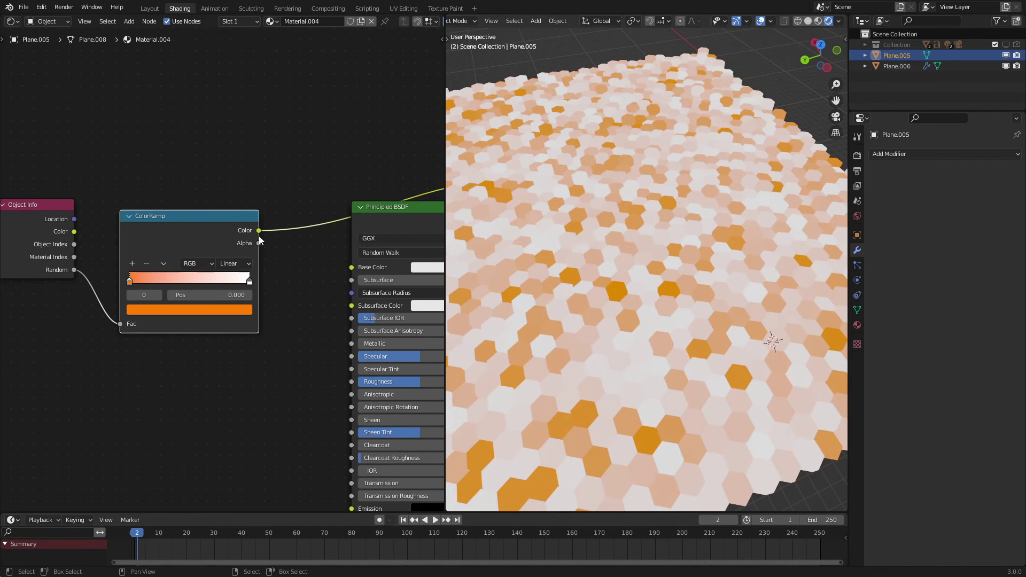
- Connect the ColorRamp's Color to the Principled BSDF's Base Color and set Roughness to about 0.236
{"action": "left_click_drag", "start_coordinate": [258, 230], "coordinate": [279, 251]}
{"action": "left_click_drag", "start_coordinate": [348, 268], "coordinate": [351, 267]}
{"action": "scroll", "coordinate": [355, 237], "scroll_direction": "down", "scroll_amount": 2}
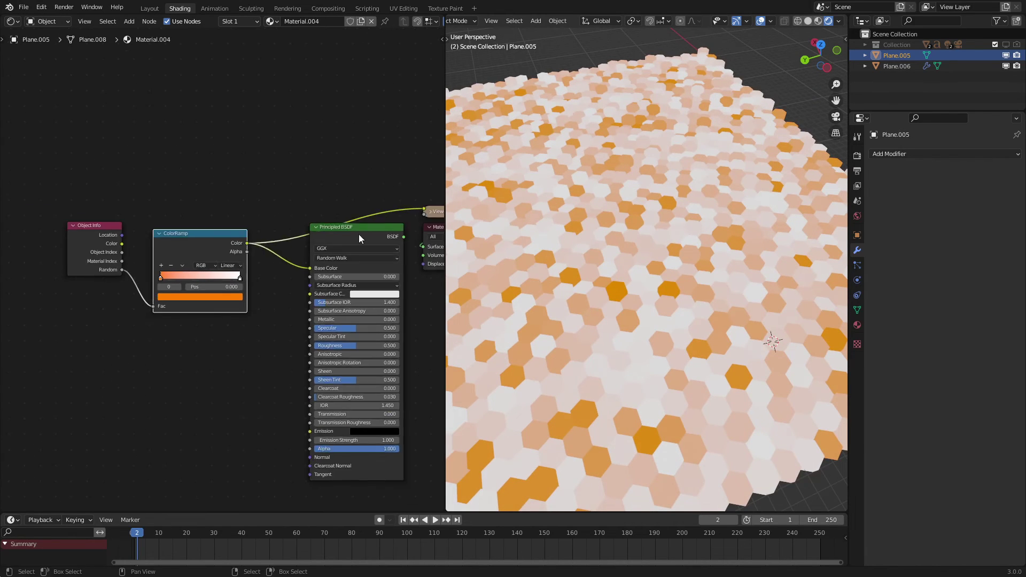
{"action": "left_click_drag", "start_coordinate": [373, 345], "coordinate": [341, 345]}
{"action": "mouse_move", "coordinate": [655, 321]}
{"action": "middle_mouse_down"}
{"action": "mouse_move", "coordinate": [658, 341]}
{"action": "mouse_move", "coordinate": [672, 300]}
{"action": "mouse_move", "coordinate": [602, 274]}
{"action": "mouse_move", "coordinate": [592, 303]}
{"action": "mouse_move", "coordinate": [829, 307]}
{"action": "mouse_move", "coordinate": [672, 321]}
{"action": "middle_mouse_up"}
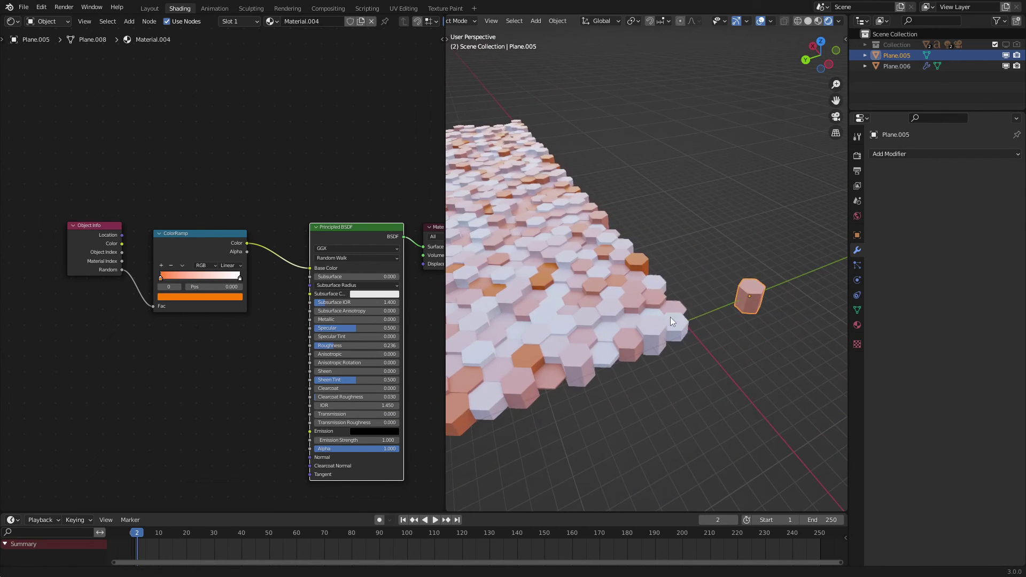
- Add a Bevel modifier to the source prism and focus the viewport on it
{"action": "left_click", "coordinate": [975, 153]}
{"action": "left_click", "coordinate": [833, 196]}
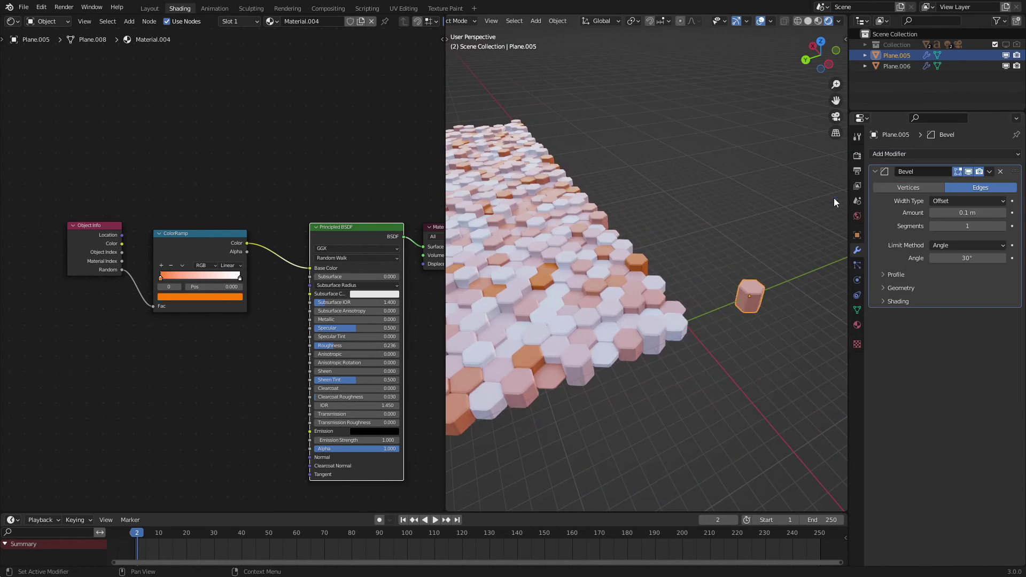
{"action": "key", "text": "KP_Decimal"}
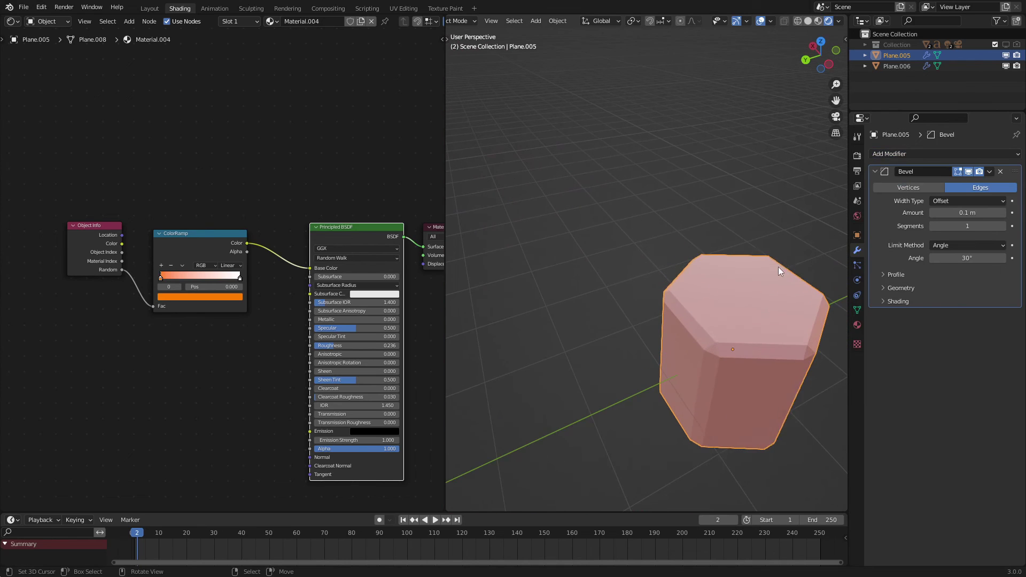
- Shade the source prism smooth and set its Bevel modifier's segments to 6
{"action": "right_click", "coordinate": [777, 267]}
{"action": "left_click", "coordinate": [777, 267]}
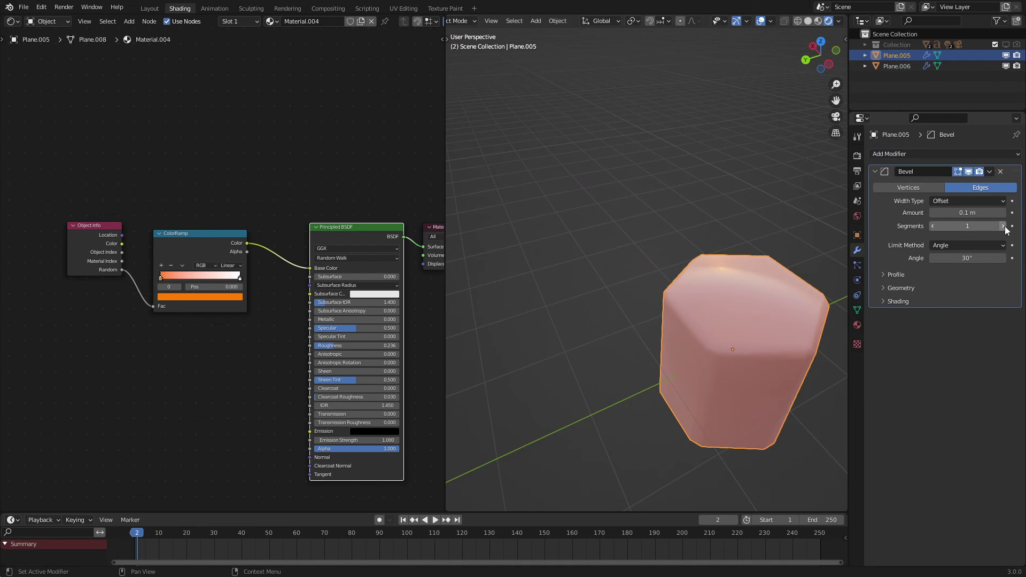
{"action": "left_click", "coordinate": [1003, 226]}
{"action": "left_click", "coordinate": [1003, 226]}
{"action": "left_click", "coordinate": [1002, 226]}
{"action": "left_click", "coordinate": [1003, 226]}
{"action": "left_click", "coordinate": [1002, 227]}
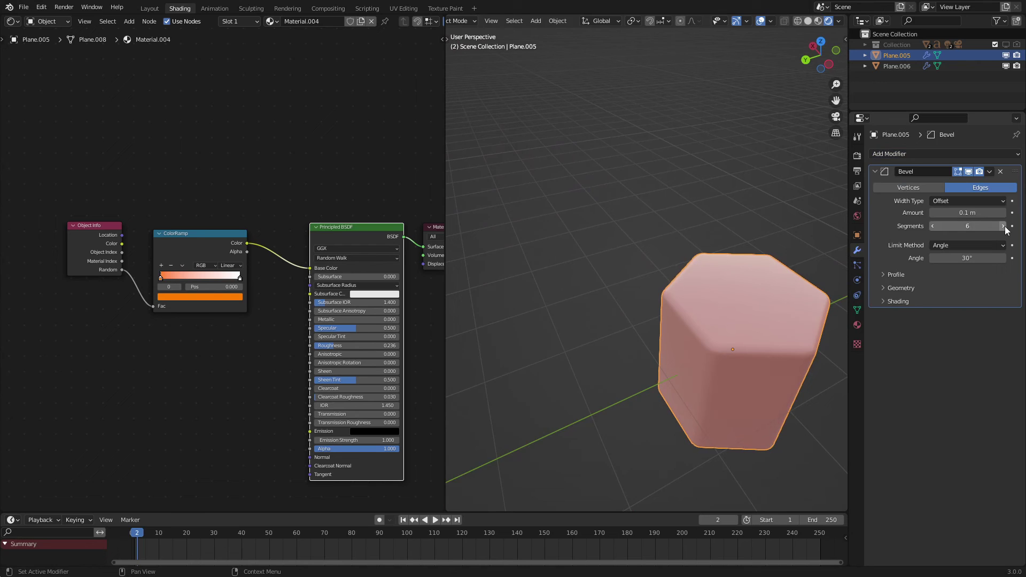
{"action": "scroll", "coordinate": [636, 297], "scroll_direction": "down", "scroll_amount": 2}
{"action": "scroll", "coordinate": [591, 303], "scroll_direction": "down", "scroll_amount": 4}
{"action": "middle_click_drag", "start_coordinate": [617, 301], "coordinate": [812, 227], "text": "shift"}
{"action": "middle_click_drag", "start_coordinate": [720, 268], "coordinate": [619, 283]}
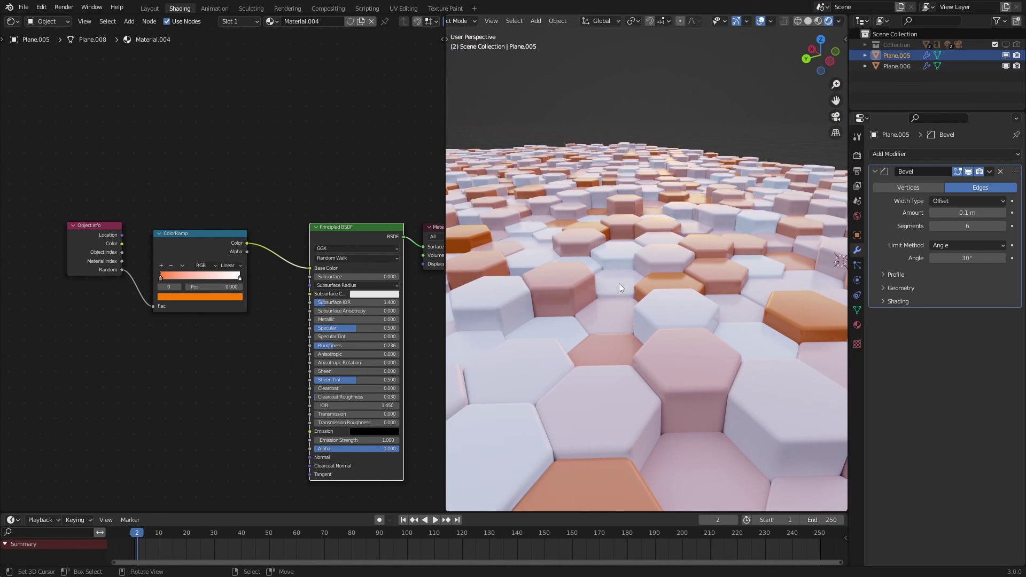